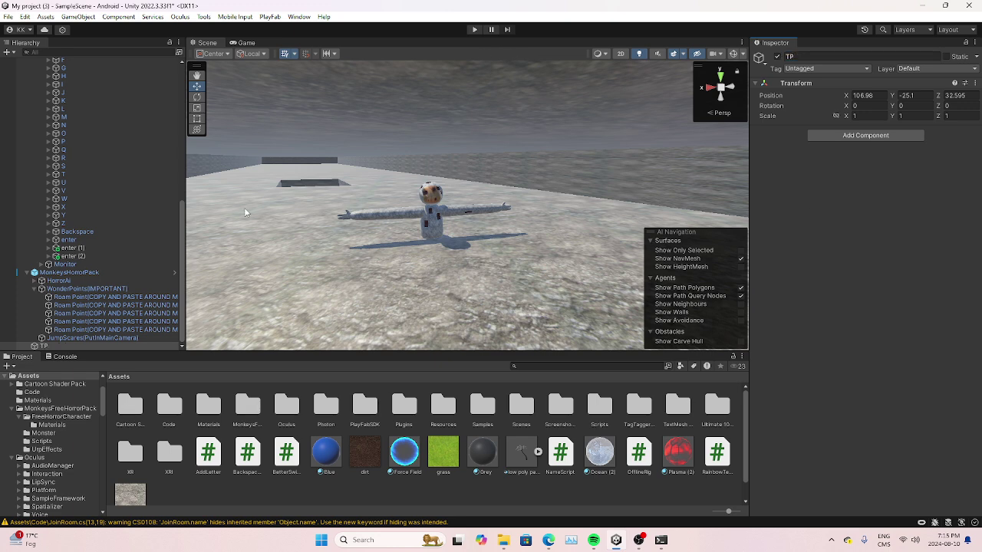
- Assign the TP object as the Teleport To target in HorrorAi's Best Jumpscare script
{"action": "left_click", "coordinate": [59, 281]}
{"action": "left_click_drag", "start_coordinate": [77, 346], "coordinate": [890, 390]}
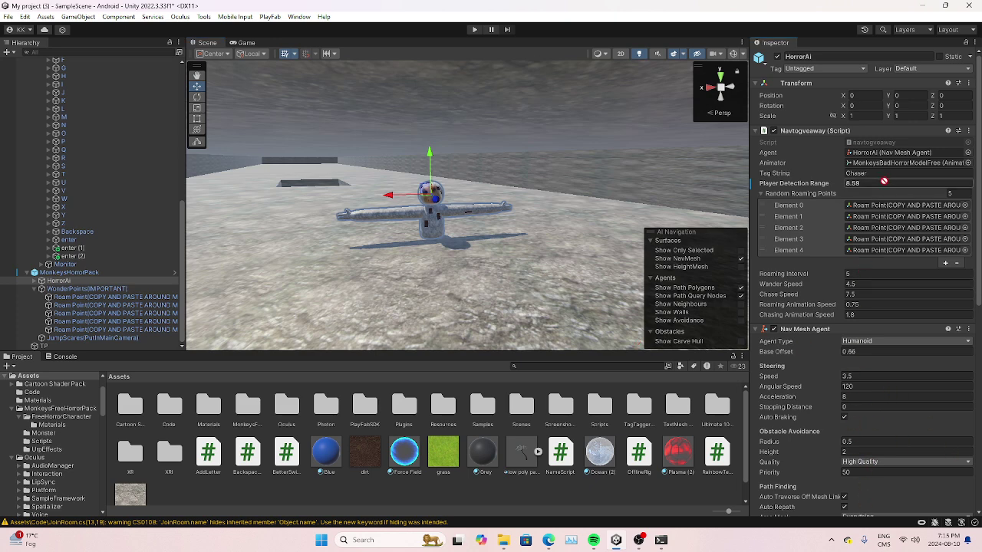
{"action": "scroll", "coordinate": [851, 494], "scroll_direction": "down", "scroll_amount": 8}
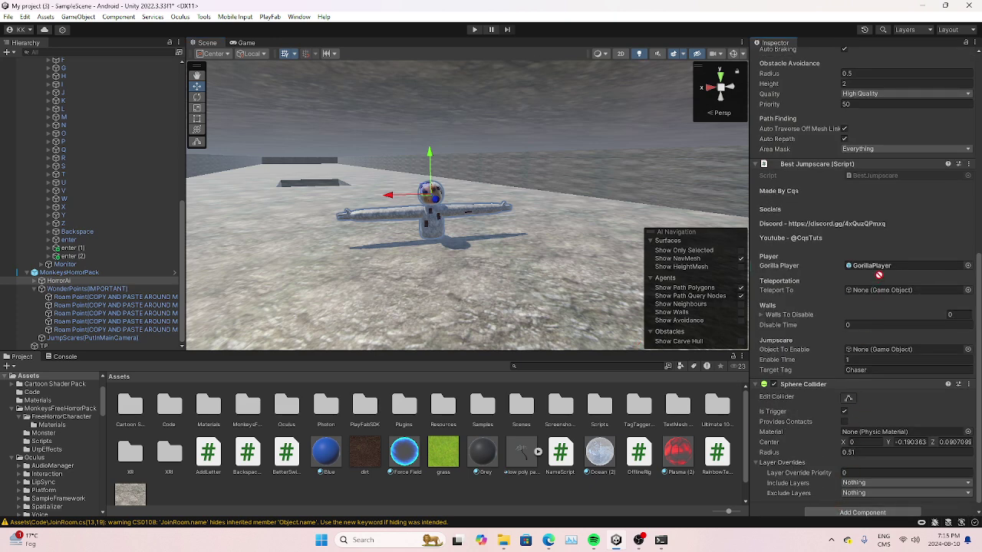
{"action": "left_click_drag", "start_coordinate": [879, 275], "coordinate": [866, 288]}
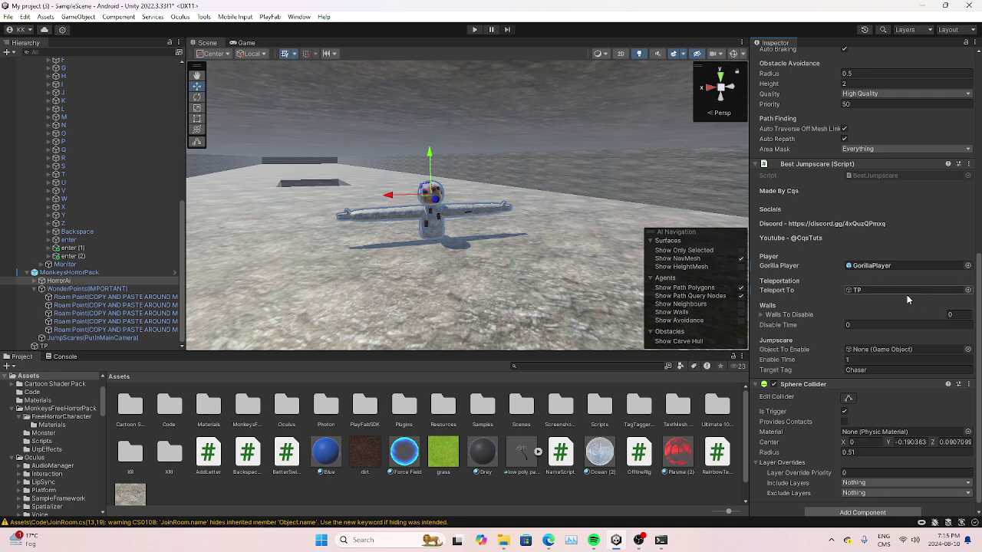
{"action": "left_click", "coordinate": [801, 315]}
{"action": "left_click", "coordinate": [801, 316]}
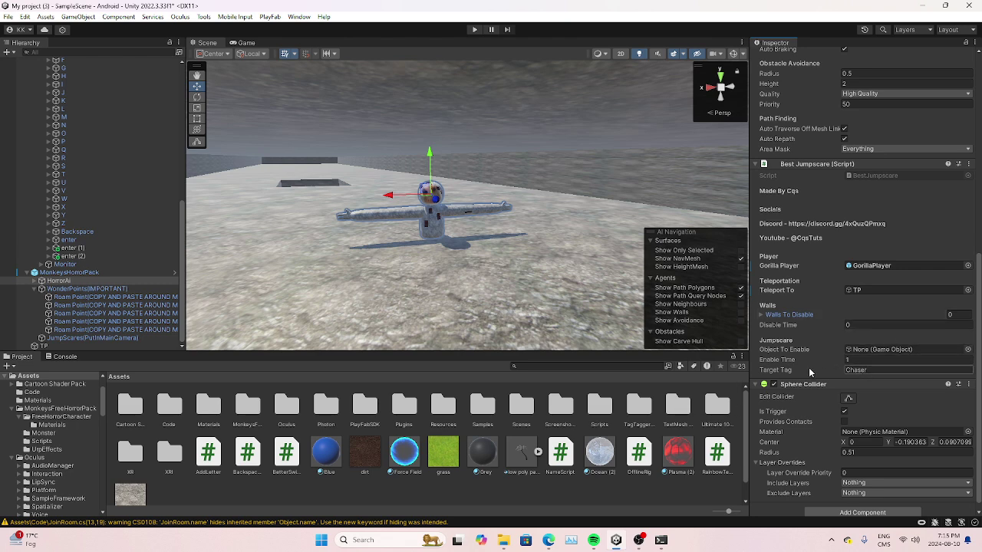
{"action": "scroll", "coordinate": [808, 368], "scroll_direction": "down", "scroll_amount": 1}
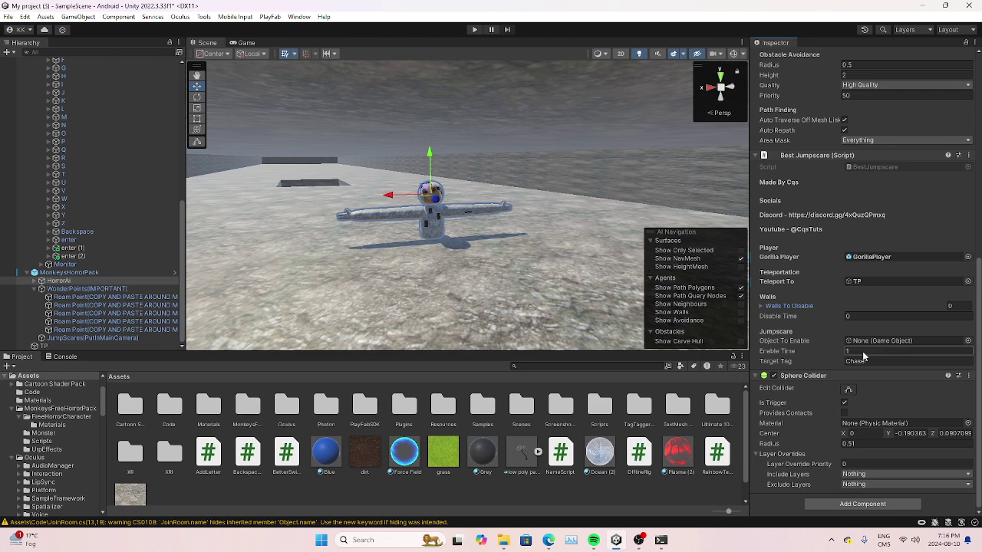
{"action": "key", "text": "w"}
{"action": "right_click_drag", "start_coordinate": [605, 321], "coordinate": [690, 285]}
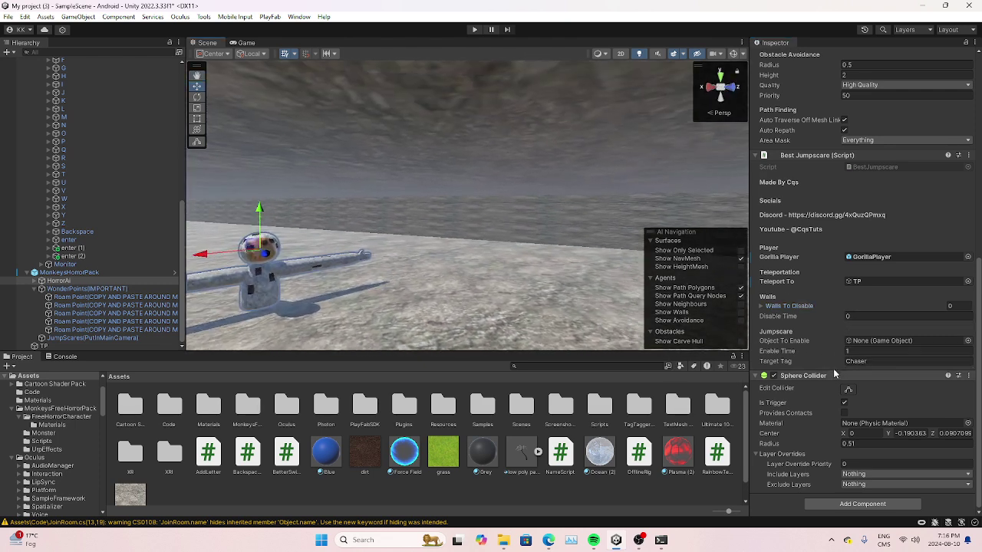
{"action": "scroll", "coordinate": [836, 365], "scroll_direction": "up", "scroll_amount": 3}
{"action": "scroll", "coordinate": [874, 376], "scroll_direction": "down", "scroll_amount": 2}
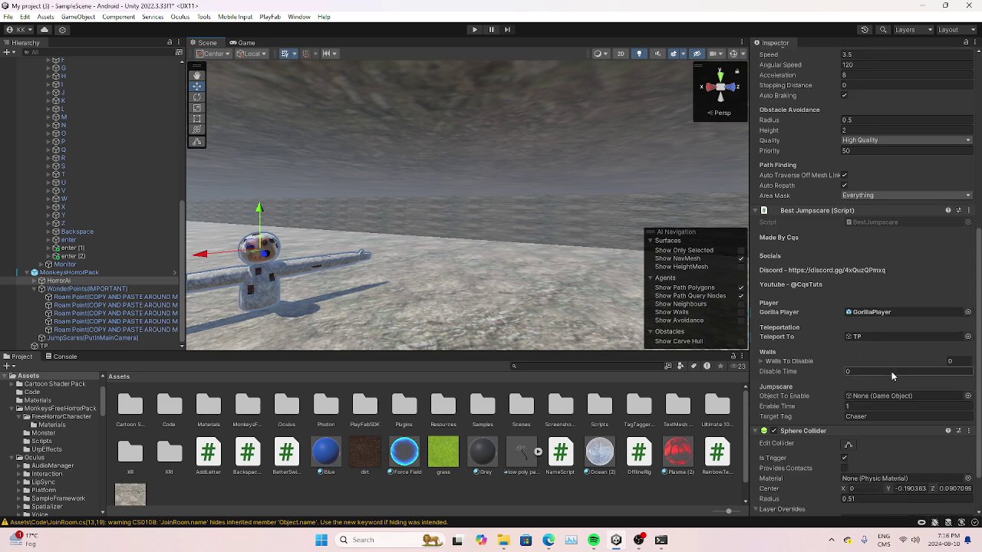
- Open the Plane cave mesh in ProBuilder and switch to face selection mode
{"action": "left_click", "coordinate": [529, 254]}
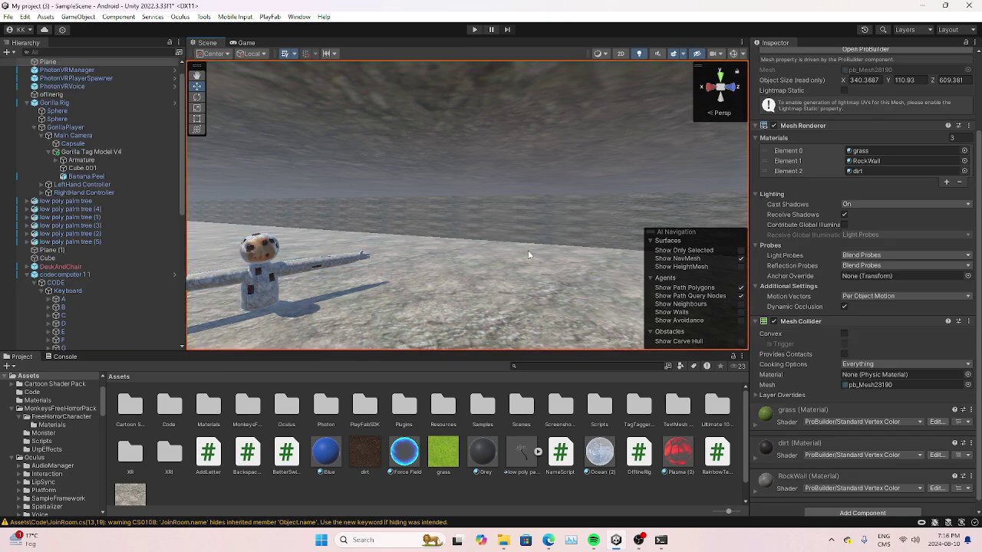
{"action": "scroll", "coordinate": [776, 157], "scroll_direction": "up", "scroll_amount": 3}
{"action": "left_click", "coordinate": [780, 135]}
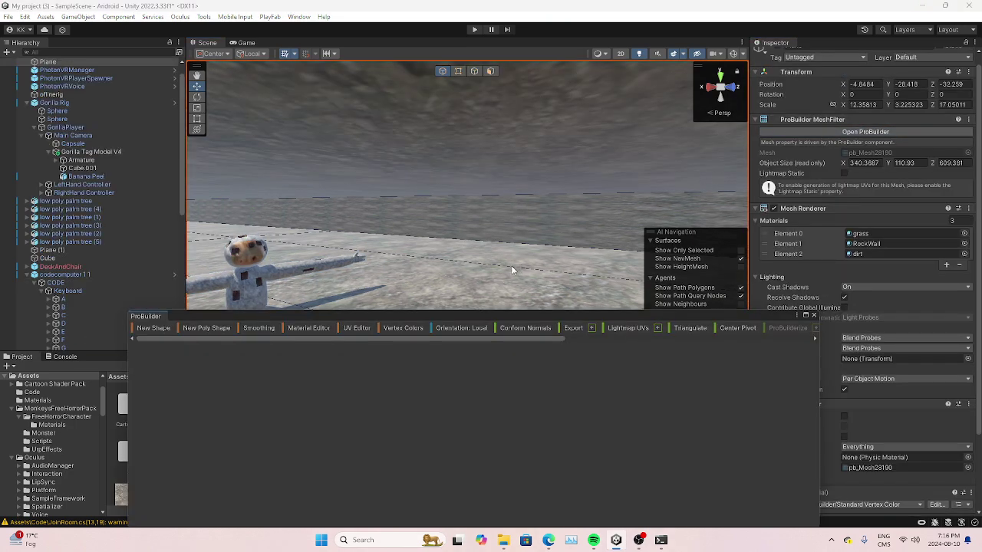
{"action": "right_click_drag", "start_coordinate": [513, 267], "coordinate": [518, 282]}
{"action": "key", "text": "s"}
{"action": "left_click", "coordinate": [491, 72]}
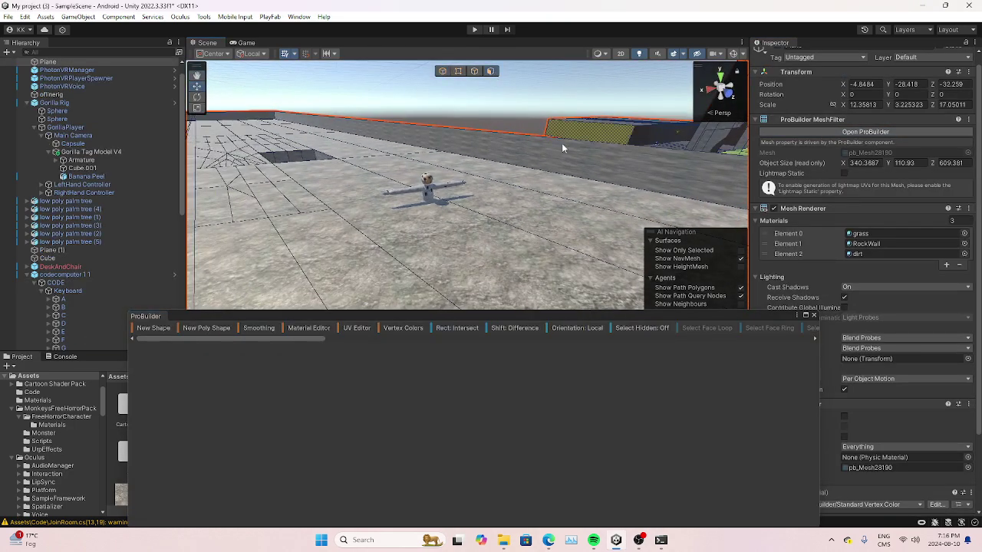
- Select the large floor faces around the horror character and in the neighbouring foreground area of the Plane
{"action": "left_click", "coordinate": [567, 184]}
{"action": "left_click", "coordinate": [549, 204], "text": "shift"}
{"action": "left_click", "coordinate": [461, 239], "text": "shift"}
{"action": "right_click_drag", "start_coordinate": [399, 258], "coordinate": [338, 277]}
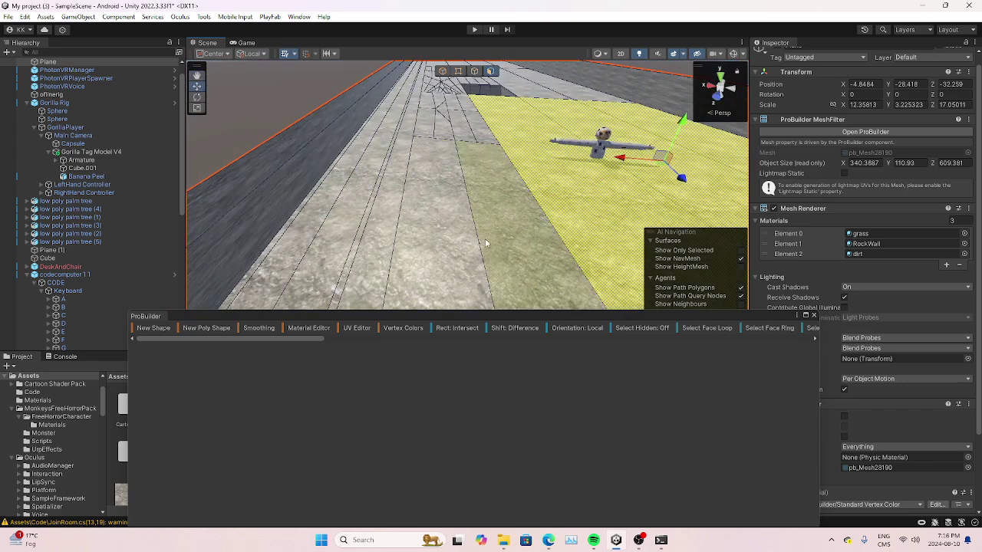
{"action": "left_click", "coordinate": [357, 242], "text": "shift"}
{"action": "right_click_drag", "start_coordinate": [357, 243], "coordinate": [377, 161]}
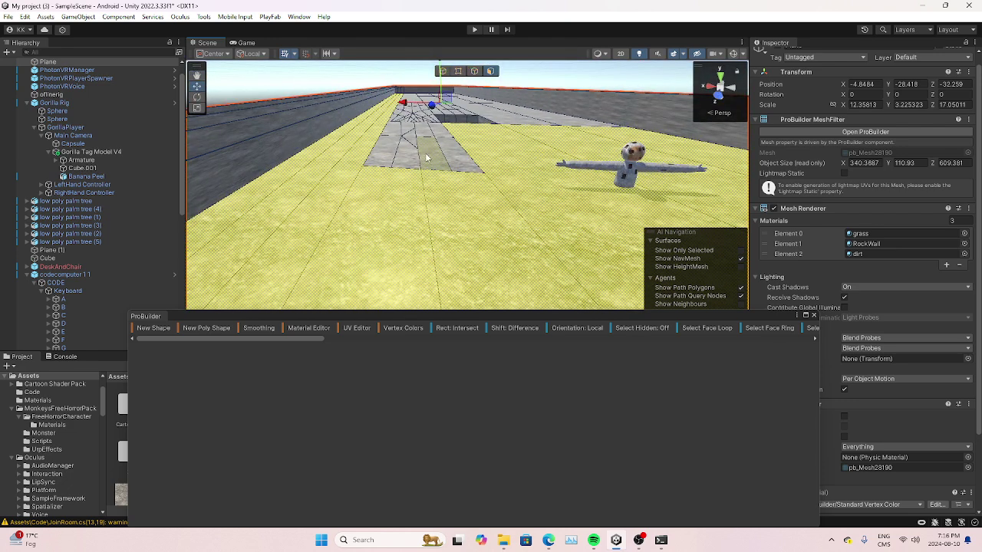
- Add the narrow floor strips between the foreground area and the square pit to the face selection
{"action": "left_click", "coordinate": [444, 155], "text": "shift"}
{"action": "left_click", "coordinate": [411, 155], "text": "shift"}
{"action": "left_click", "coordinate": [389, 155], "text": "shift"}
{"action": "left_click", "coordinate": [394, 142], "text": "shift"}
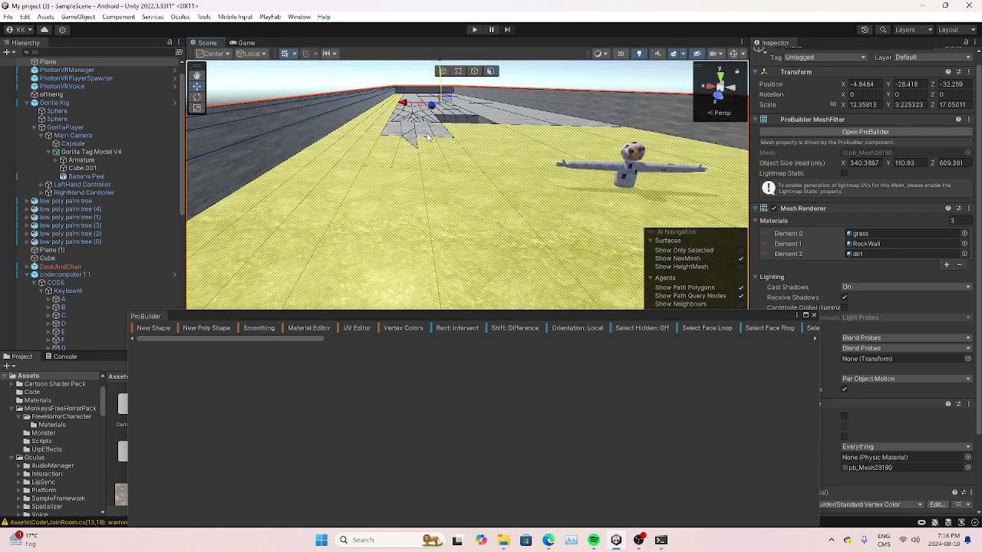
{"action": "left_click", "coordinate": [428, 133], "text": "shift"}
{"action": "right_click_drag", "start_coordinate": [440, 133], "coordinate": [399, 139]}
{"action": "left_click", "coordinate": [399, 140], "text": "shift"}
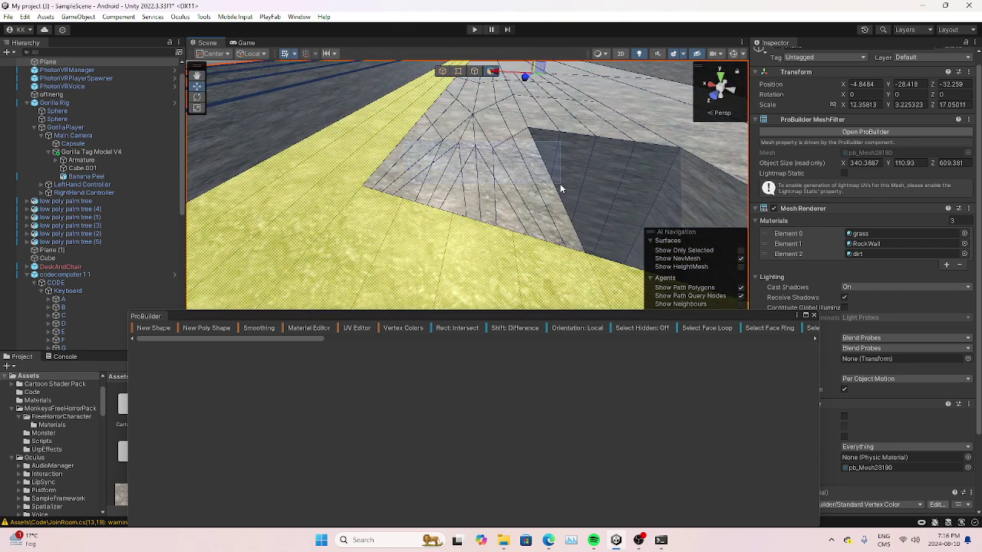
- Add the small triangulated floor faces bordering the square pit to the selection
{"action": "left_click", "coordinate": [532, 193], "text": "shift"}
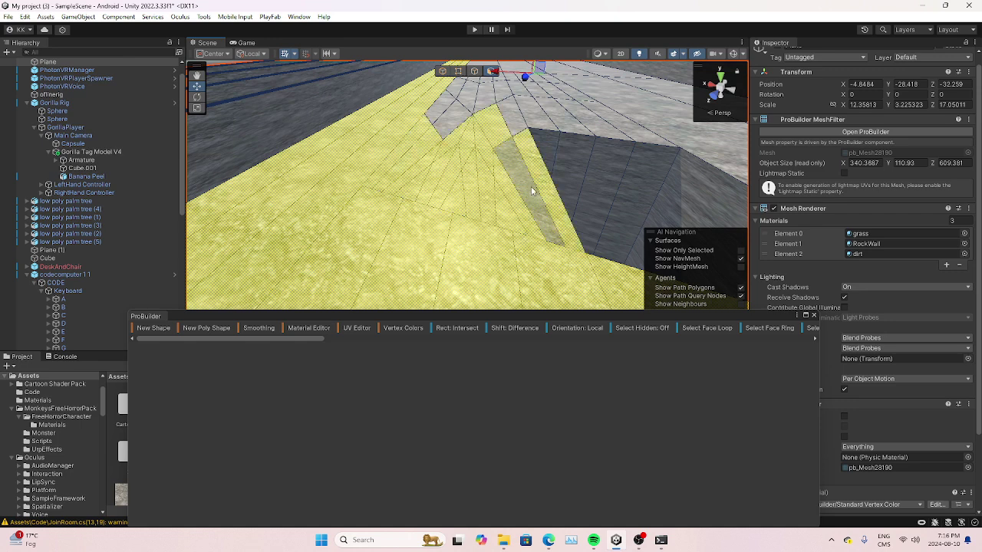
{"action": "left_click", "coordinate": [462, 126], "text": "shift"}
{"action": "left_click", "coordinate": [574, 108], "text": "shift"}
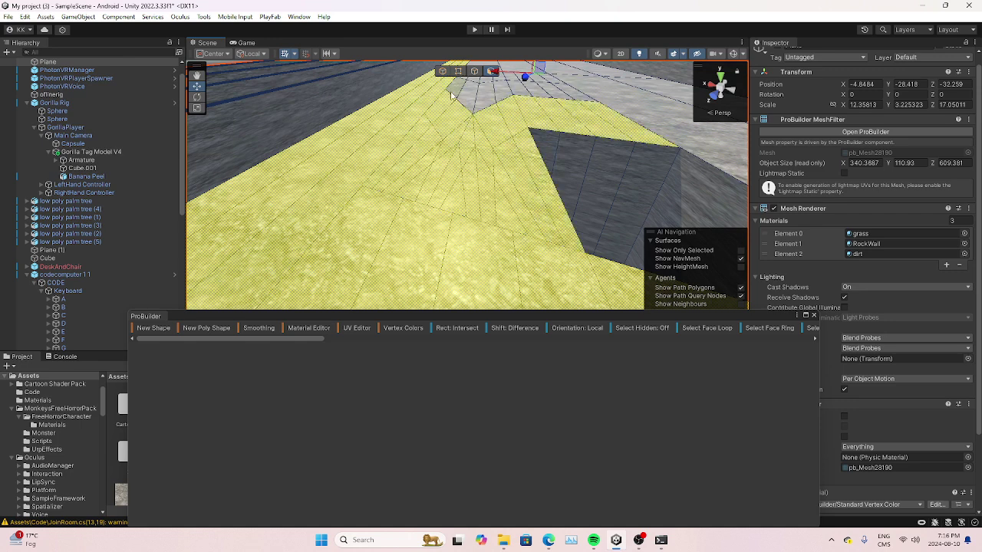
{"action": "left_click", "coordinate": [557, 89], "text": "shift"}
- Add the floor faces beyond the pit, up to the far walls of the room, to the selection
{"action": "right_click_drag", "start_coordinate": [557, 89], "coordinate": [586, 140]}
{"action": "key", "text": "f"}
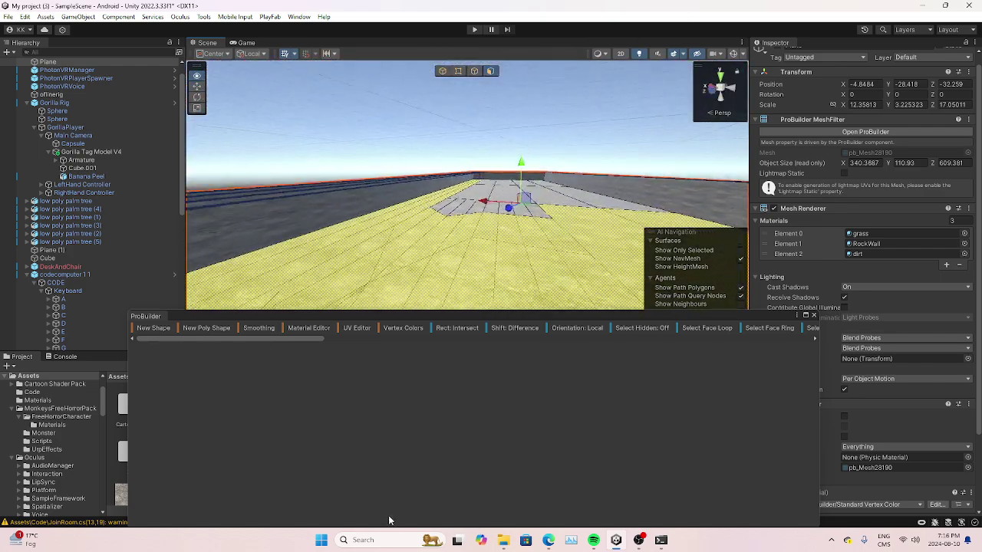
{"action": "right_click_drag", "start_coordinate": [376, 500], "coordinate": [540, 193]}
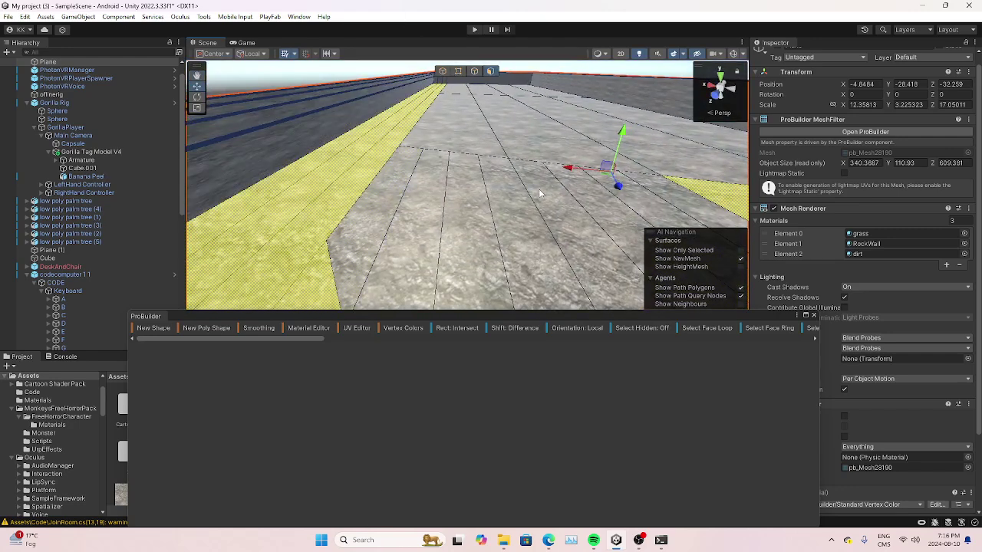
{"action": "left_click", "coordinate": [670, 209], "text": "shift"}
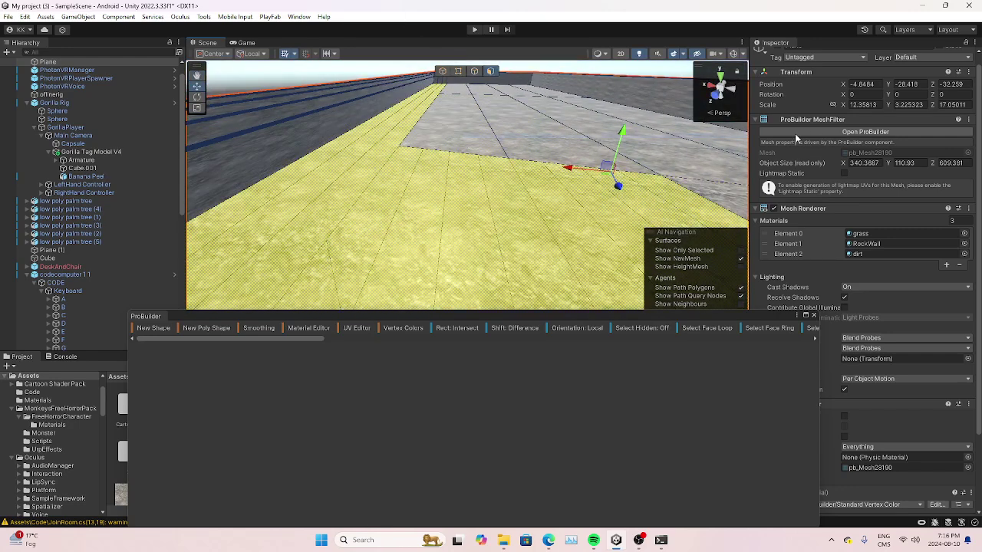
{"action": "left_click", "coordinate": [715, 137], "text": "shift"}
{"action": "left_click", "coordinate": [726, 199], "text": "shift"}
{"action": "right_click_drag", "start_coordinate": [726, 200], "coordinate": [826, 186]}
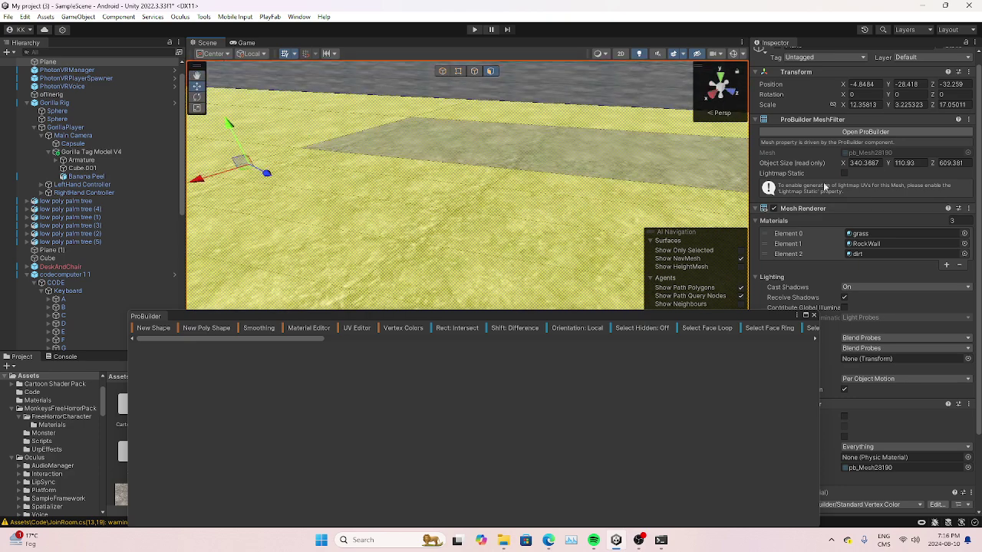
- Extend the face selection to the floor of the adjoining cave corridor
{"action": "right_click_drag", "start_coordinate": [647, 155], "coordinate": [435, 83]}
{"action": "left_click_drag", "start_coordinate": [436, 85], "coordinate": [931, 87], "text": "alt"}
{"action": "key", "text": "w"}
{"action": "right_click_drag", "start_coordinate": [931, 86], "coordinate": [740, 142]}
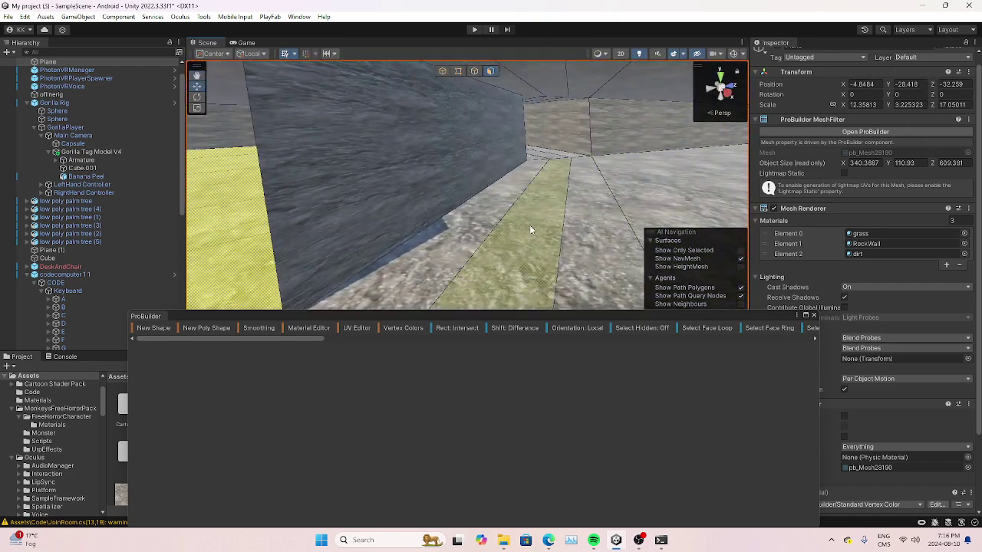
{"action": "left_click_drag", "start_coordinate": [590, 230], "coordinate": [276, 140], "text": "alt"}
{"action": "key", "text": "w"}
{"action": "right_click_drag", "start_coordinate": [276, 141], "coordinate": [274, 141]}
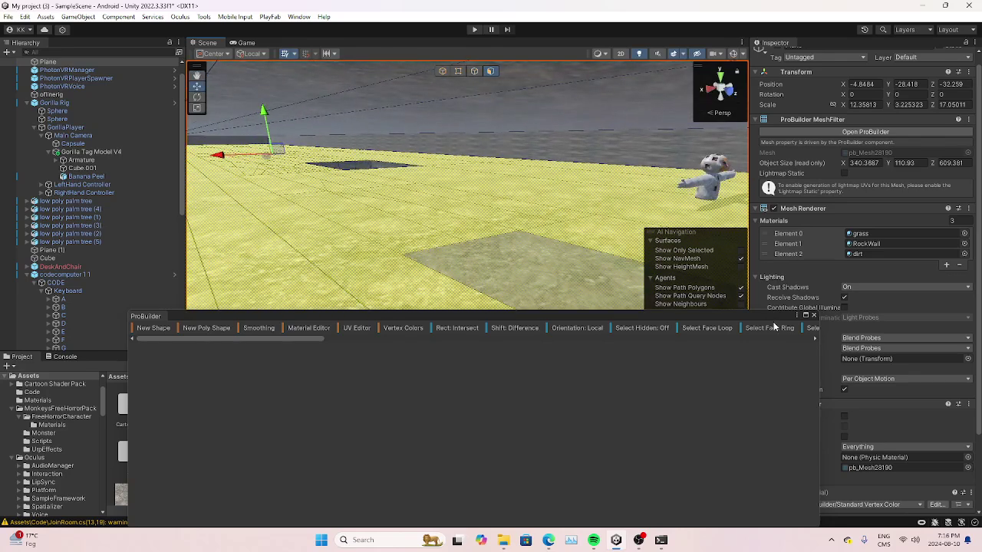
- Create an empty game object in the scene and close the ProBuilder window
{"action": "left_click", "coordinate": [7, 51]}
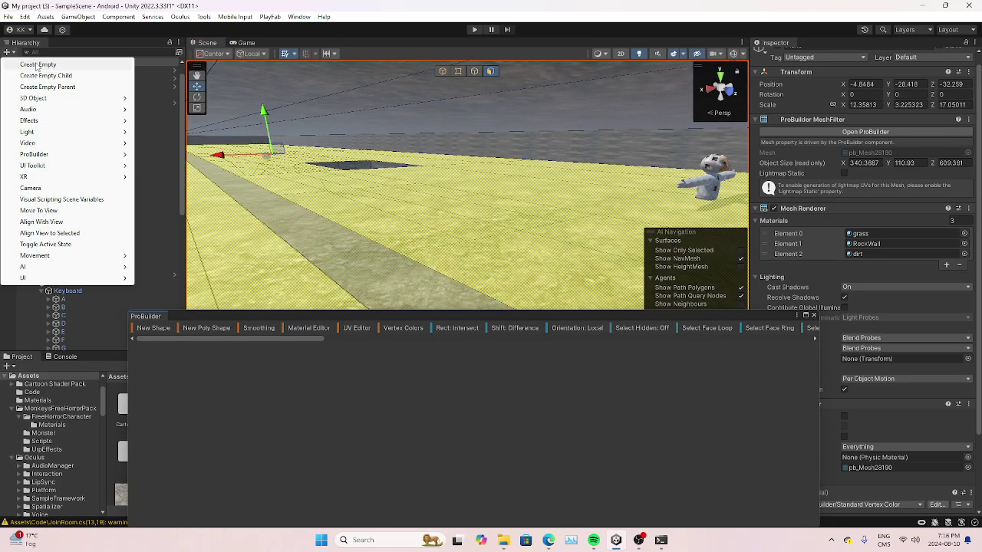
{"action": "left_click", "coordinate": [32, 64]}
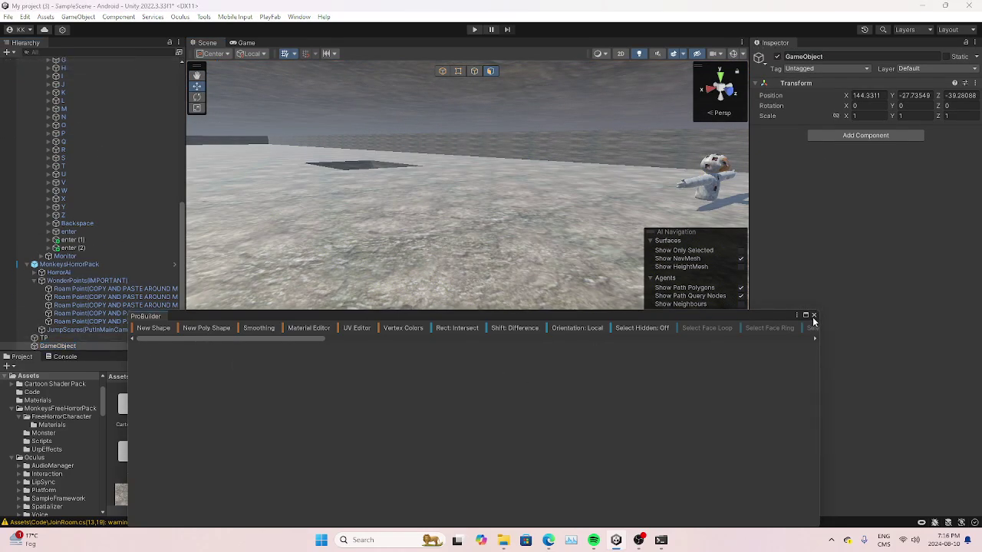
{"action": "left_click", "coordinate": [814, 315]}
- Delete the new empty game object, and undo the deletion
{"action": "key", "text": "Delete"}
{"action": "left_click", "coordinate": [113, 346]}
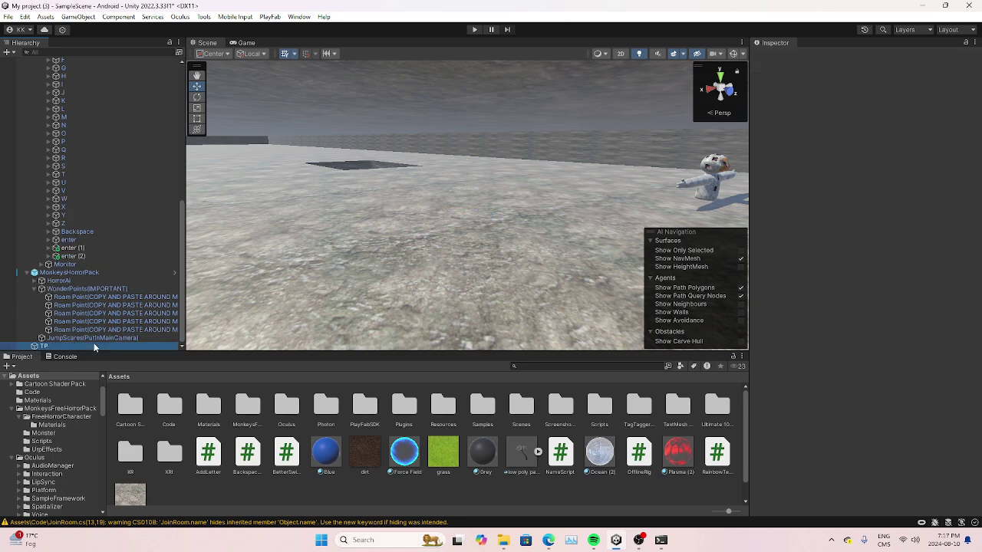
{"action": "left_click", "coordinate": [265, 222]}
{"action": "key", "text": "ctrl+z"}
{"action": "key", "text": "ctrl+z"}
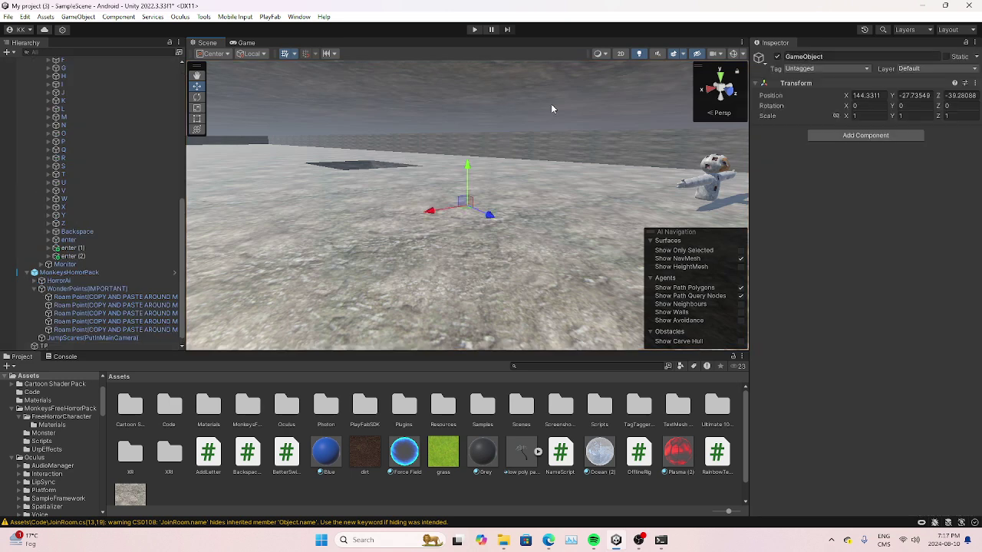
- Reopen the Plane in ProBuilder's face selection mode and add the remaining corridor floor section to the selected faces
{"action": "left_click", "coordinate": [580, 167]}
{"action": "left_click", "coordinate": [865, 142]}
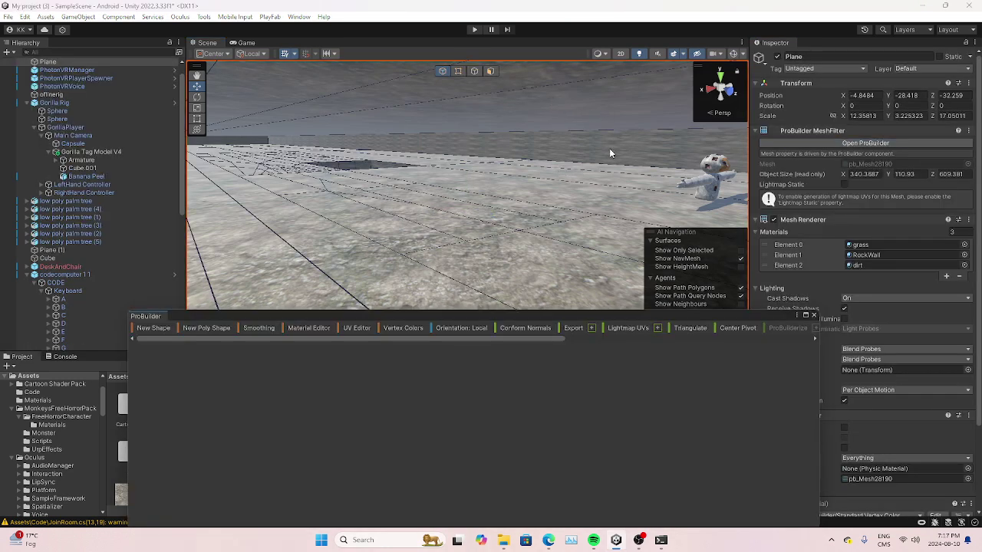
{"action": "left_click", "coordinate": [492, 72]}
{"action": "right_click_drag", "start_coordinate": [548, 152], "coordinate": [909, 138]}
{"action": "key", "text": "w"}
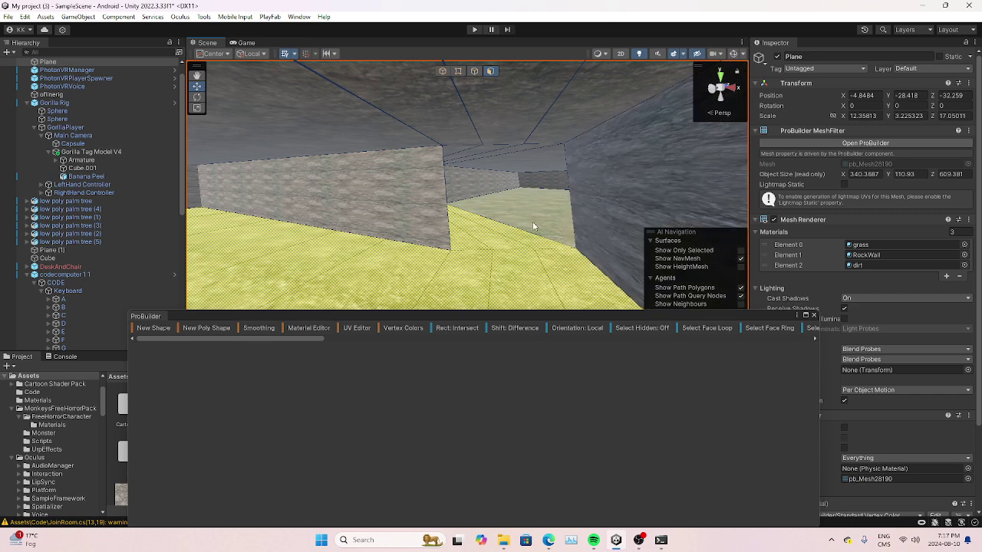
{"action": "left_click_drag", "start_coordinate": [533, 223], "coordinate": [532, 219]}
{"action": "right_click_drag", "start_coordinate": [533, 207], "coordinate": [735, 288]}
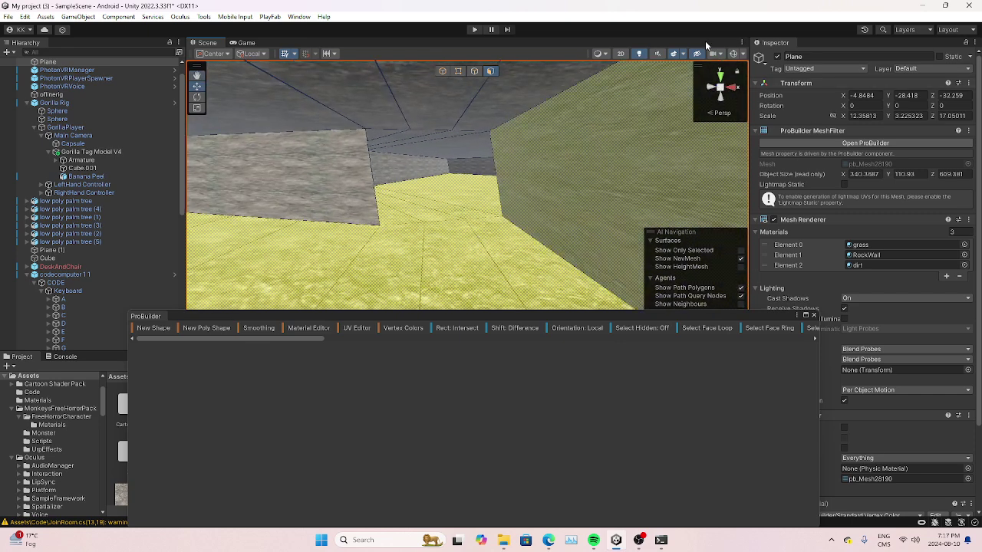
{"action": "left_click", "coordinate": [299, 17]}
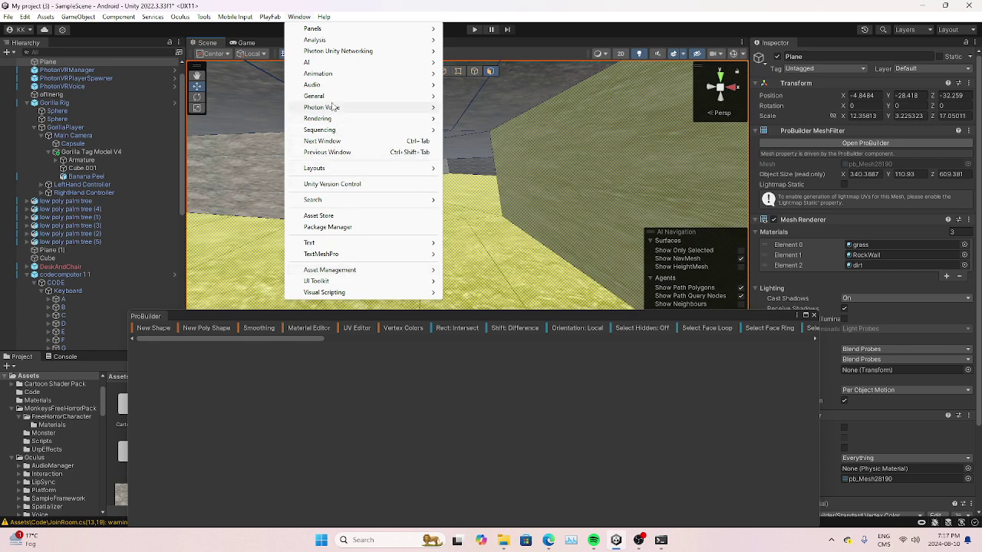
{"action": "mouse_move", "coordinate": [323, 62]}
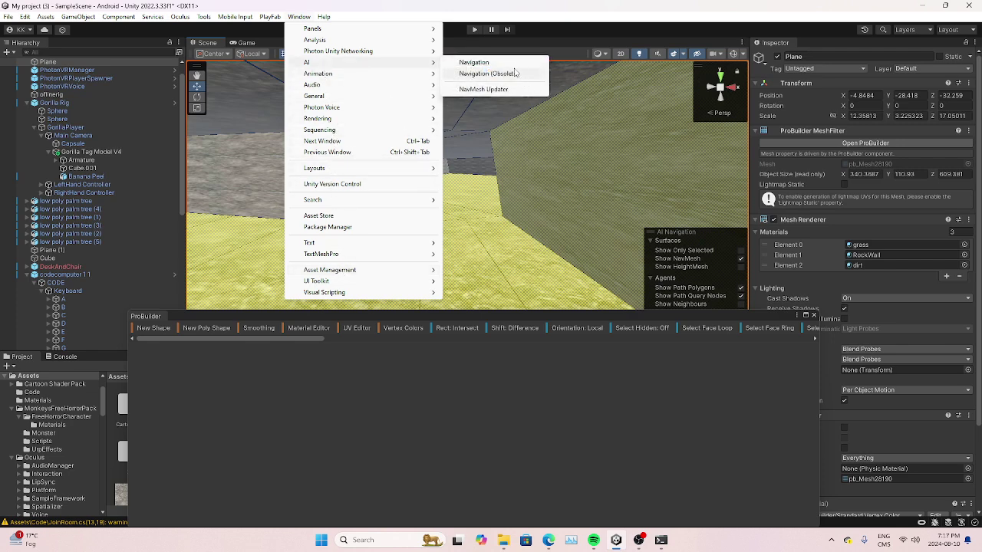
{"action": "left_click", "coordinate": [512, 64]}
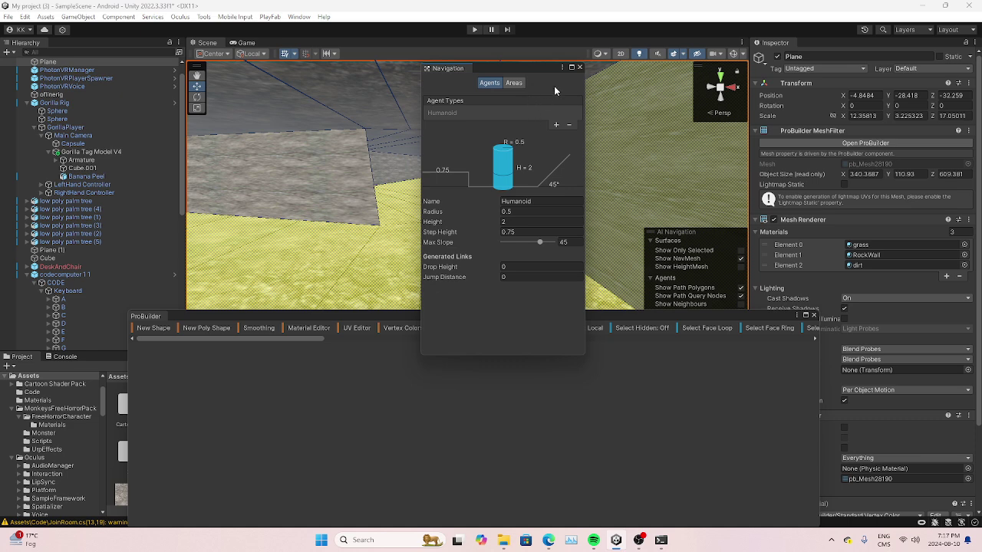
{"action": "left_click", "coordinate": [579, 68]}
- Open the Navigation (Obsolete) settings for the Plane
{"action": "left_click", "coordinate": [296, 18]}
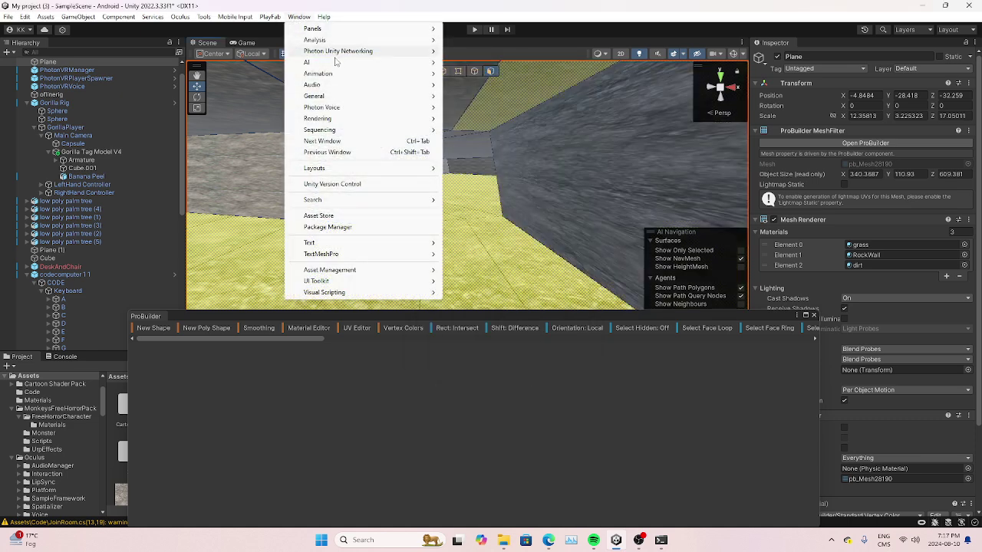
{"action": "mouse_move", "coordinate": [350, 64]}
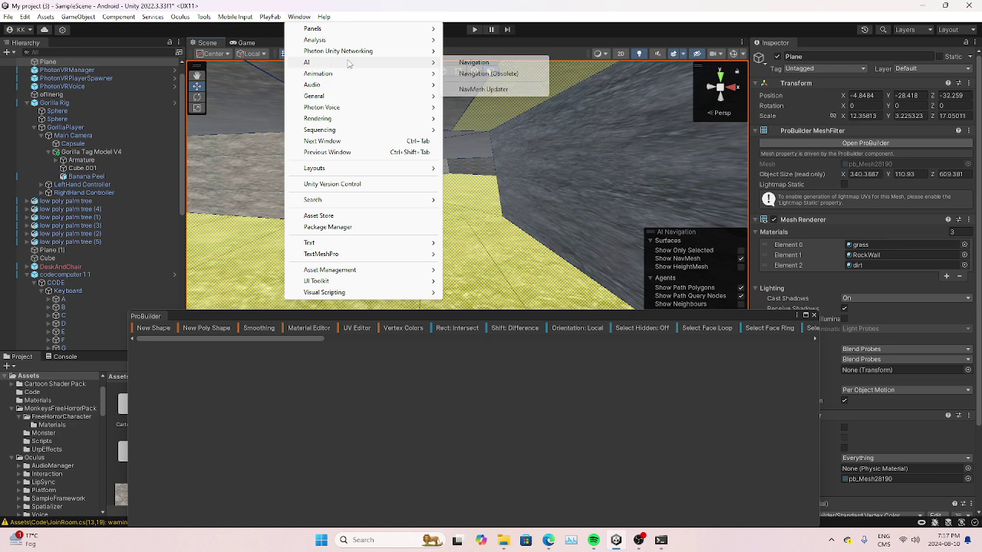
{"action": "left_click", "coordinate": [485, 74]}
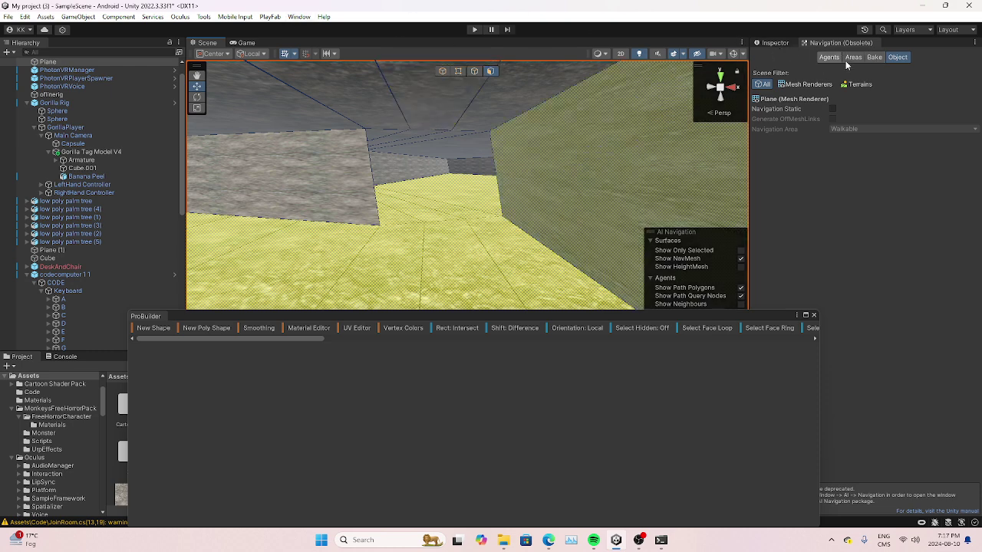
{"action": "left_click", "coordinate": [874, 57]}
{"action": "left_click", "coordinate": [898, 59]}
{"action": "left_click", "coordinate": [300, 17]}
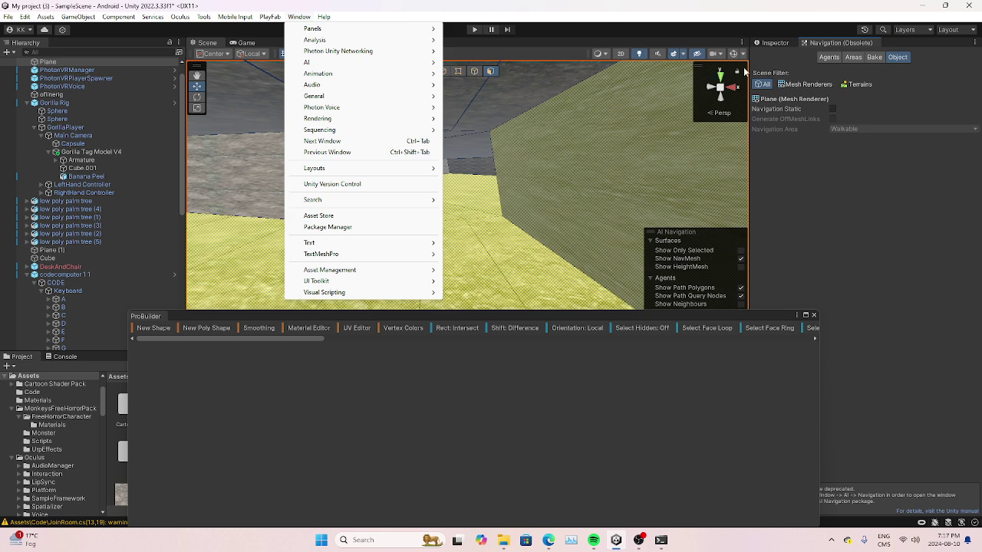
{"action": "left_click", "coordinate": [873, 84]}
{"action": "left_click", "coordinate": [766, 83]}
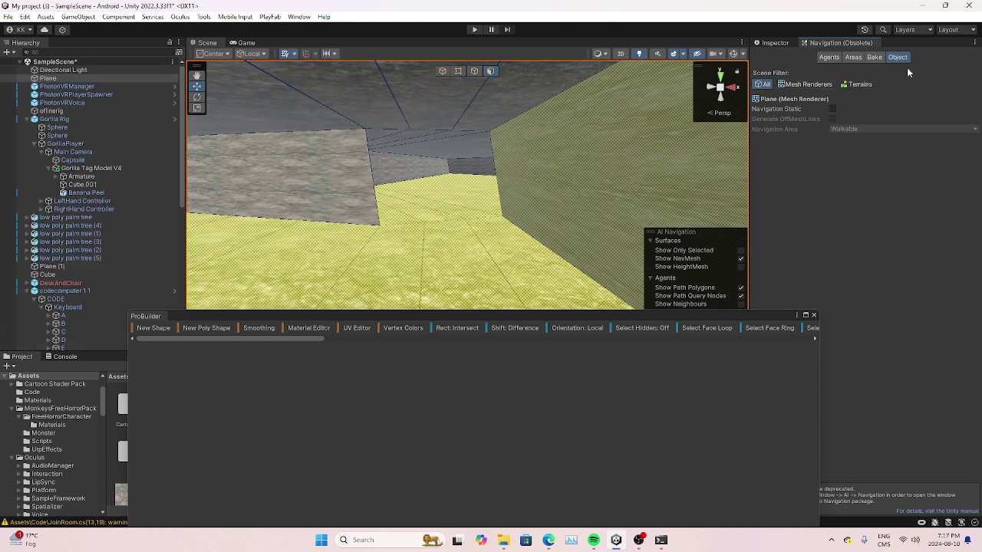
- Mark the Plane as Navigation Static with the Walkable area and bake the navigation mesh
{"action": "left_click", "coordinate": [832, 109]}
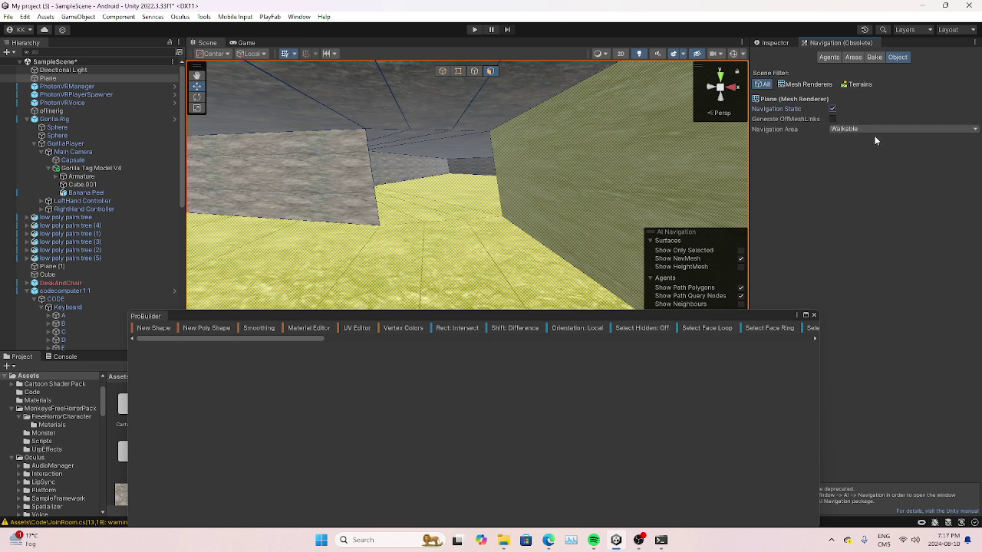
{"action": "left_click", "coordinate": [875, 60]}
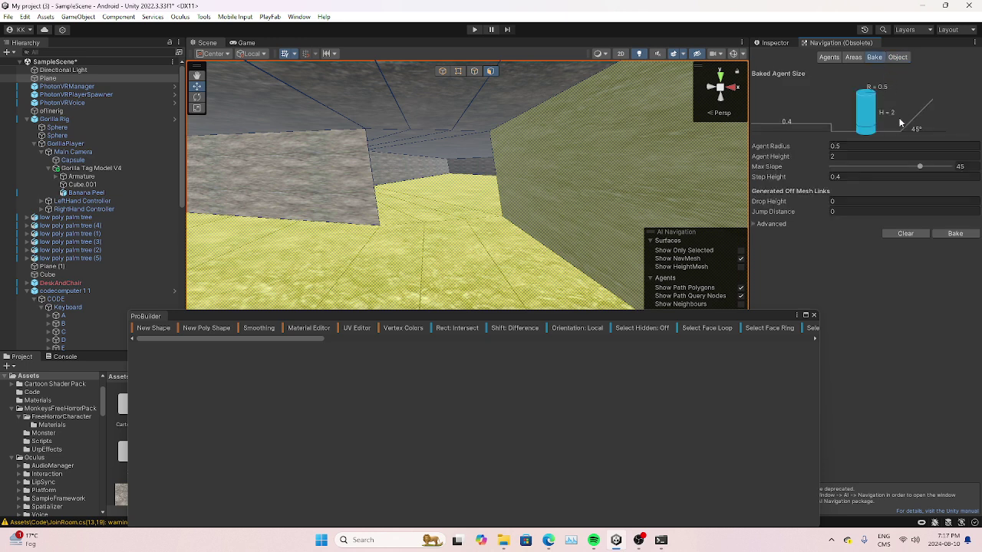
{"action": "left_click", "coordinate": [961, 234]}
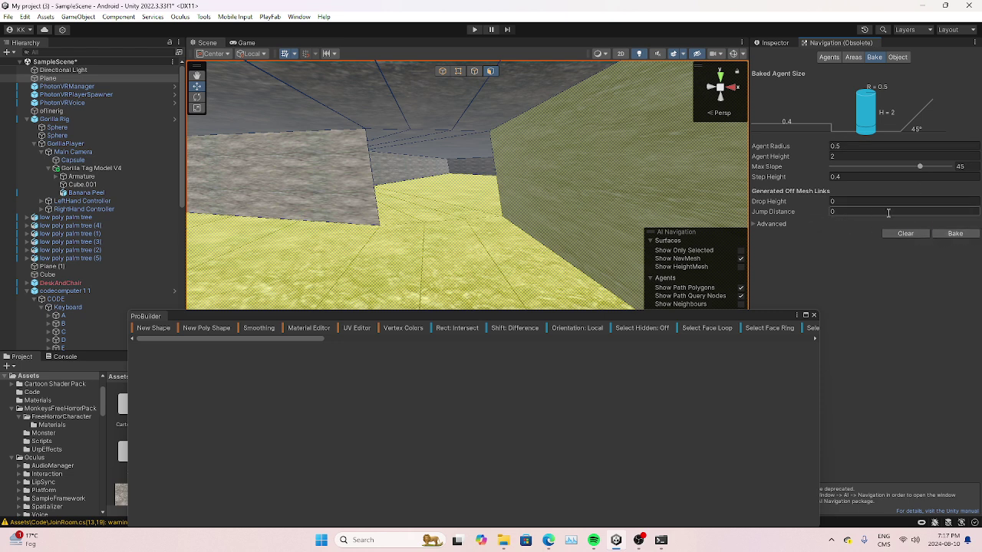
{"action": "left_click", "coordinate": [948, 236]}
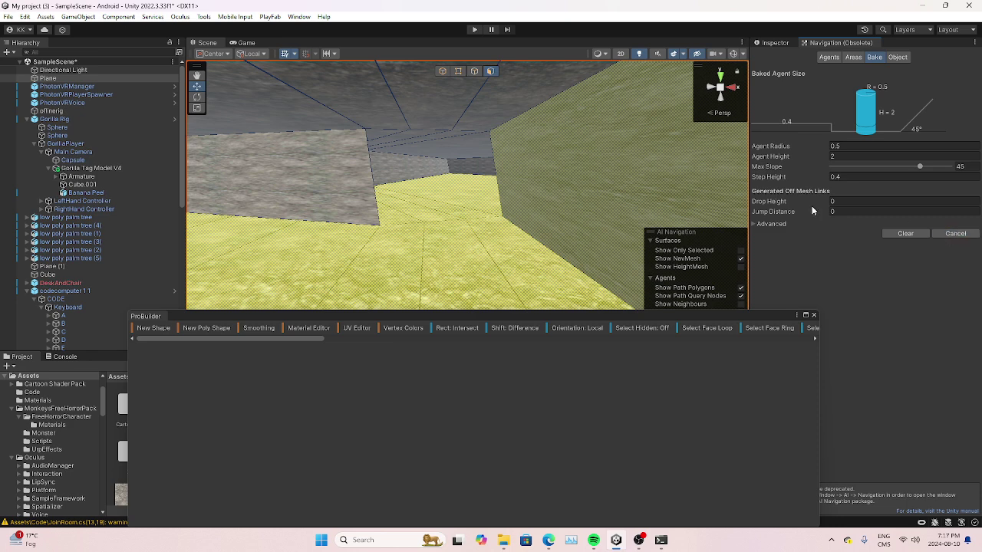
- Turn on the scene gizmos and switch ProBuilder from face selection back to object selection
{"action": "left_click", "coordinate": [734, 56]}
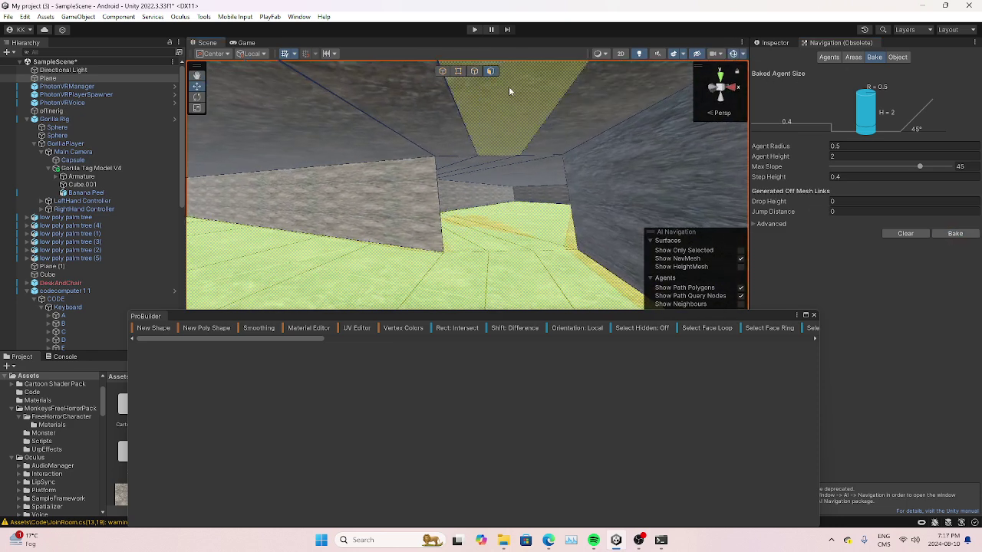
{"action": "left_click", "coordinate": [442, 71]}
{"action": "right_click_drag", "start_coordinate": [568, 170], "coordinate": [281, 143]}
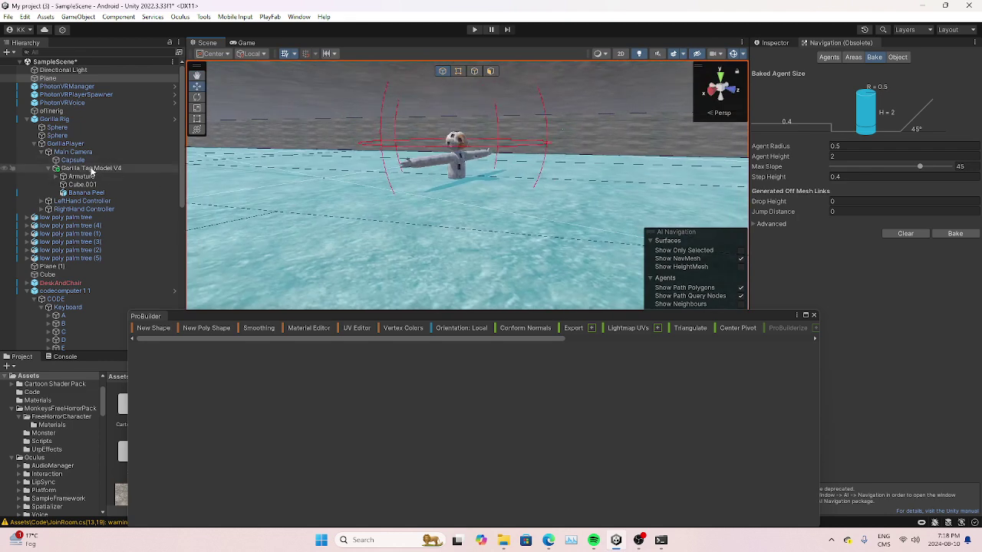
- Inspect HorrorAi's component settings, including the Navtogveaway script, Nav Mesh Agent and Best Jumpscare script
{"action": "scroll", "coordinate": [75, 291], "scroll_direction": "down", "scroll_amount": 12}
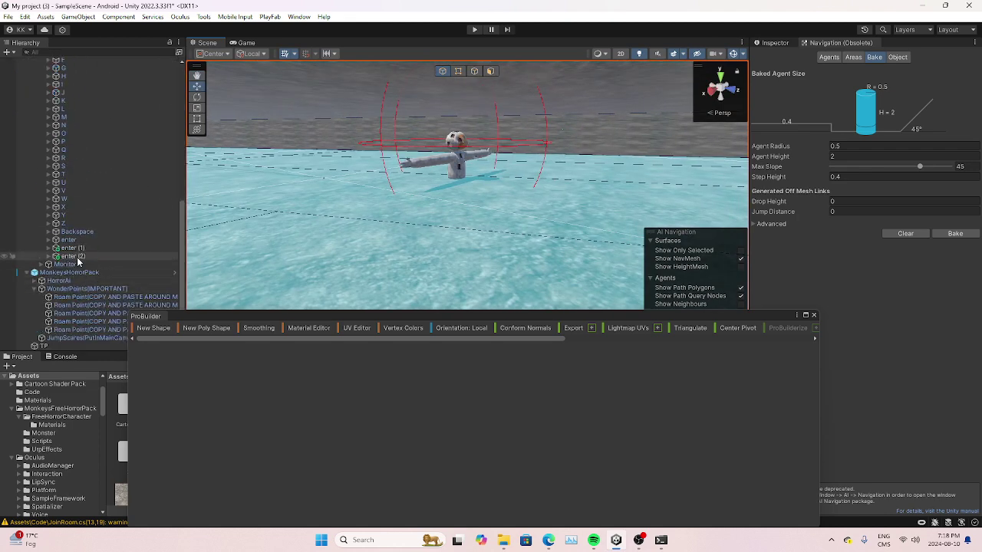
{"action": "left_click", "coordinate": [59, 281]}
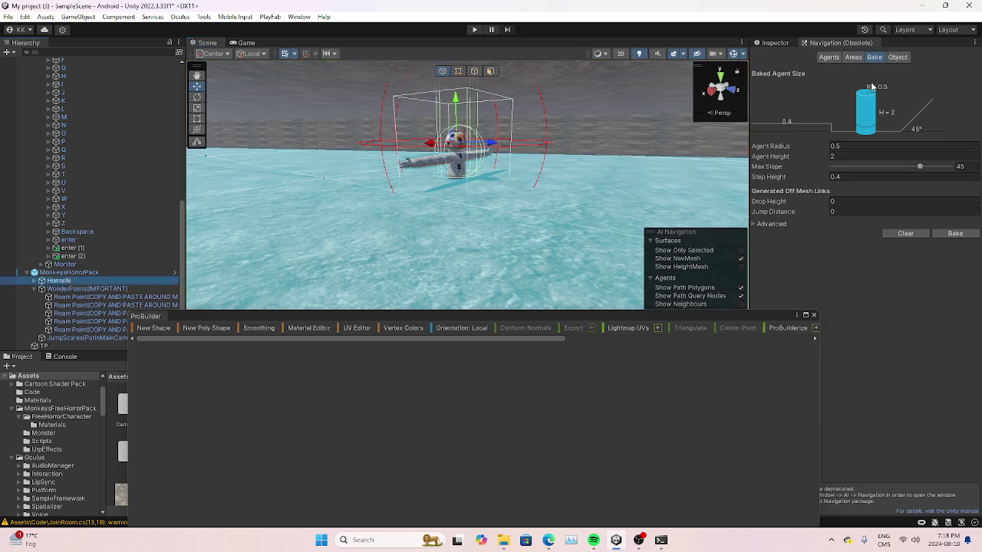
{"action": "left_click", "coordinate": [774, 43]}
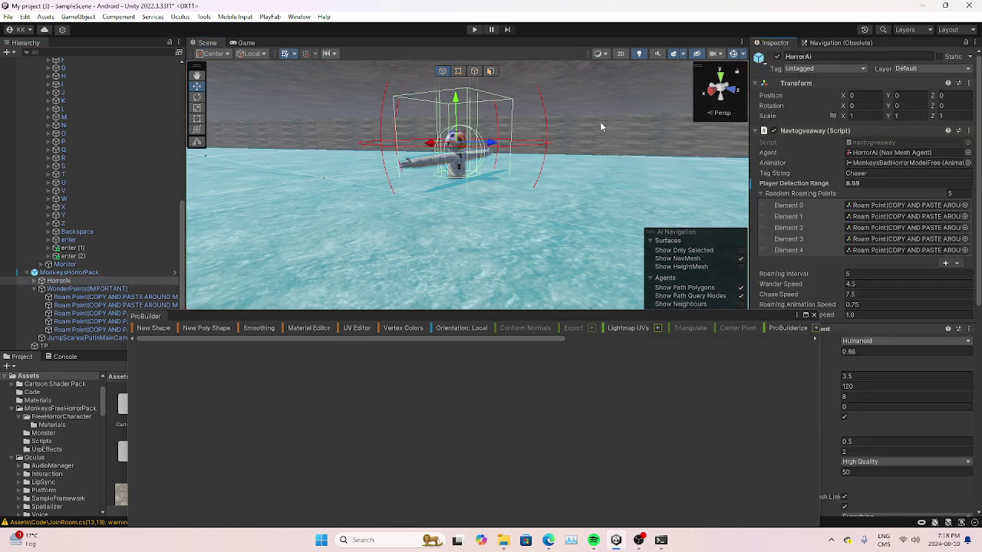
{"action": "scroll", "coordinate": [887, 152], "scroll_direction": "down", "scroll_amount": 5}
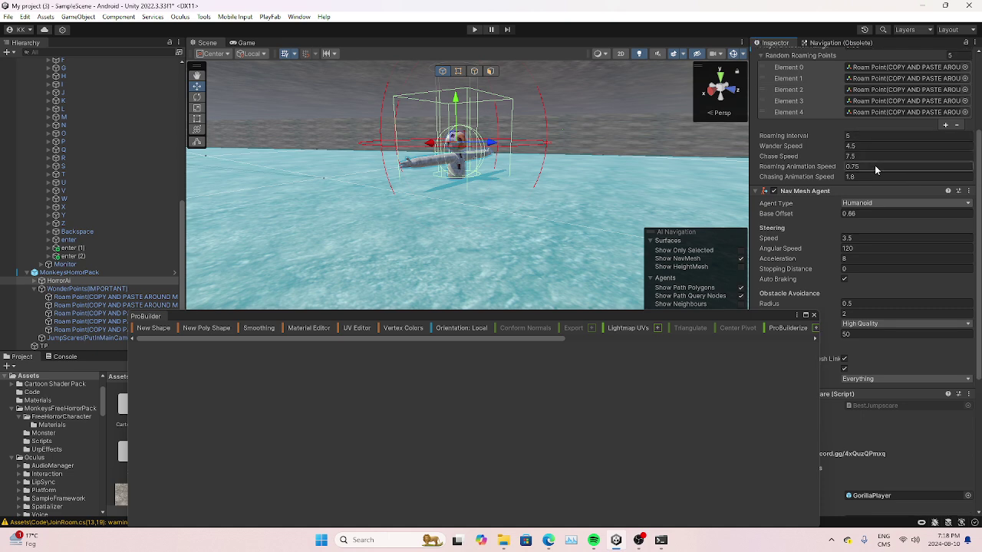
{"action": "scroll", "coordinate": [874, 165], "scroll_direction": "down", "scroll_amount": 1}
{"action": "scroll", "coordinate": [874, 170], "scroll_direction": "up", "scroll_amount": 1}
{"action": "scroll", "coordinate": [873, 174], "scroll_direction": "down", "scroll_amount": 3}
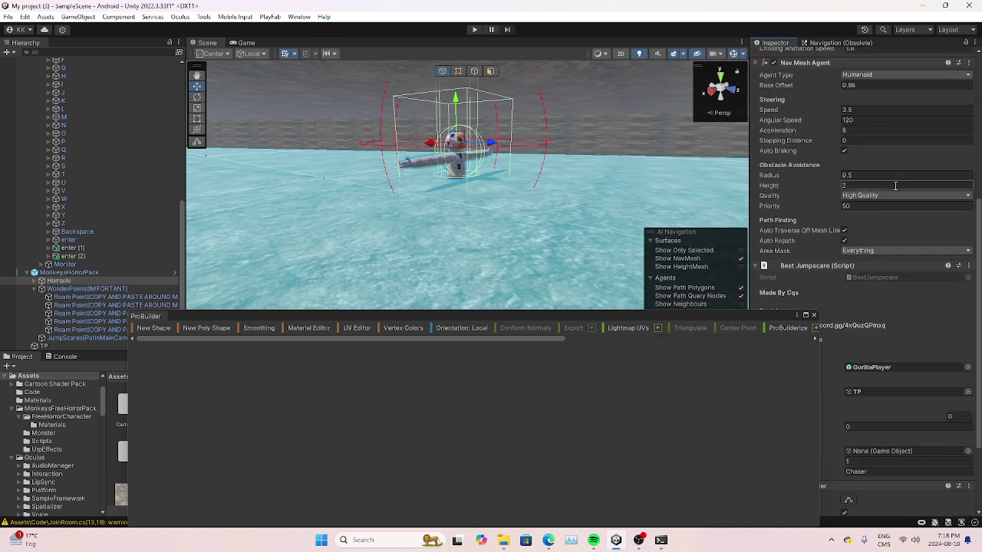
{"action": "scroll", "coordinate": [914, 175], "scroll_direction": "up", "scroll_amount": 6}
{"action": "scroll", "coordinate": [909, 200], "scroll_direction": "down", "scroll_amount": 1}
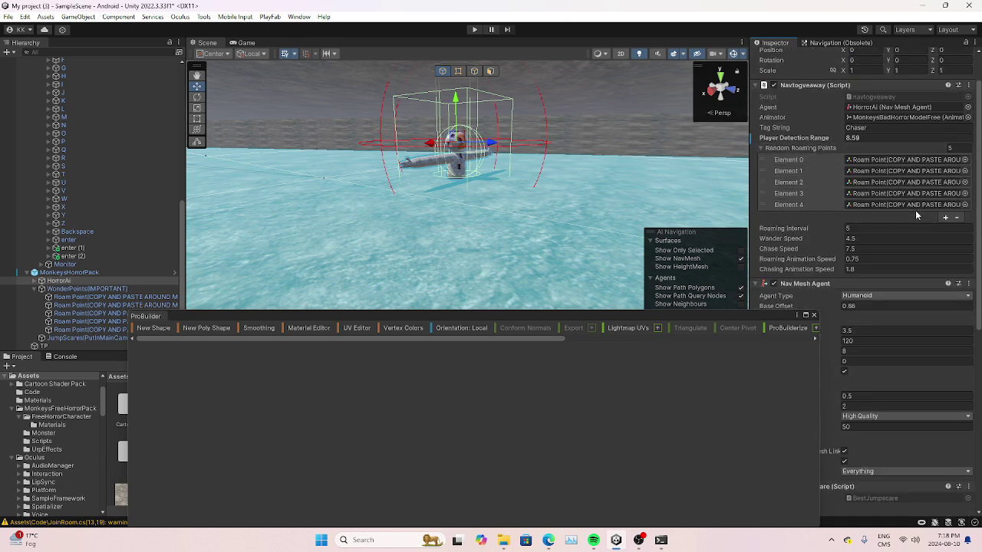
- Try other Roaming Interval and Wander Speed values on HorrorAi, entering 66 for Wander Speed, and undo the Wander Speed edit
{"action": "left_click", "coordinate": [872, 229]}
{"action": "type", "text": "7"}
{"action": "left_click_drag", "start_coordinate": [874, 230], "coordinate": [815, 226]}
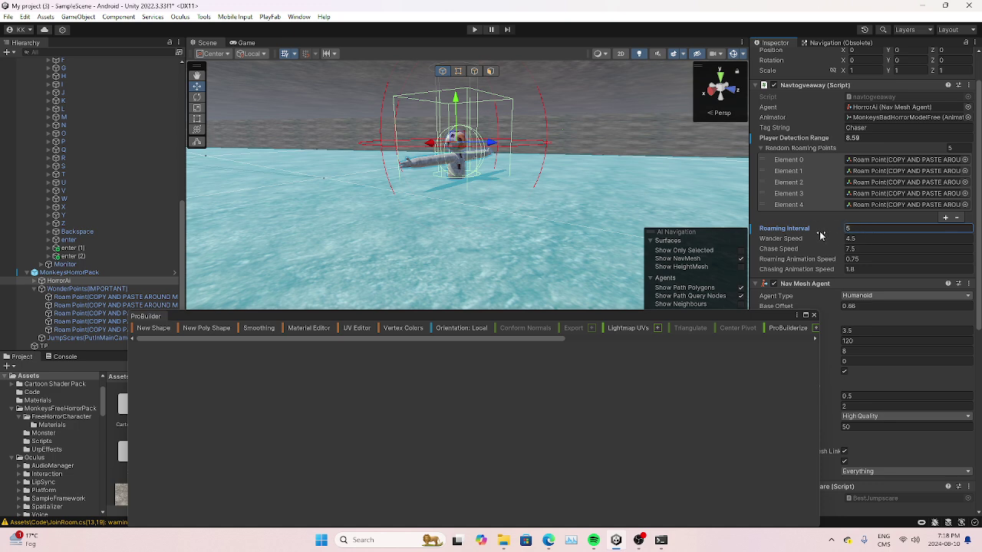
{"action": "left_click", "coordinate": [867, 239]}
{"action": "type", "text": "66"}
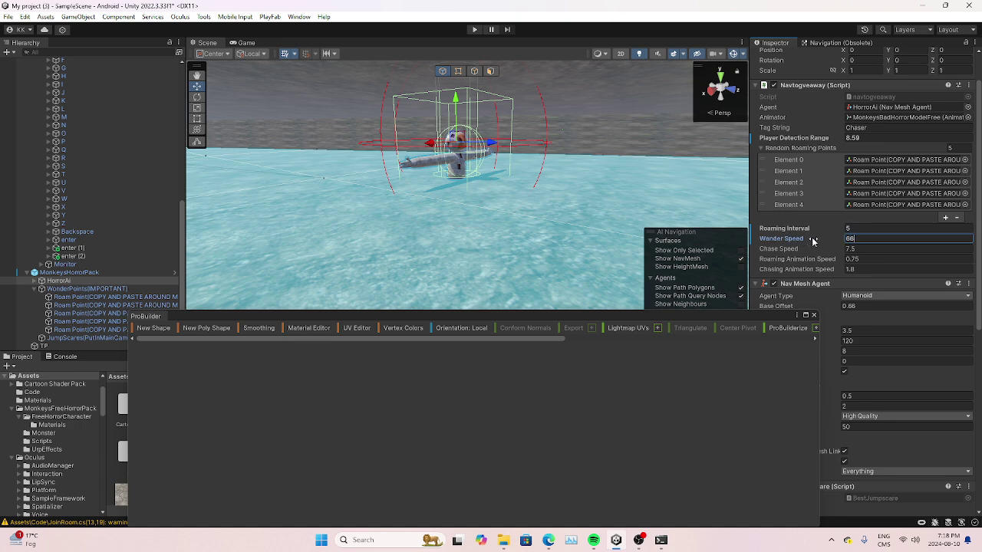
{"action": "key", "text": "ctrl+z"}
{"action": "key", "text": "ctrl+z"}
- Move the ProBuilder window clear of HorrorAi's component settings and review the Best Jumpscare and Sphere Collider values
{"action": "scroll", "coordinate": [890, 230], "scroll_direction": "down", "scroll_amount": 10}
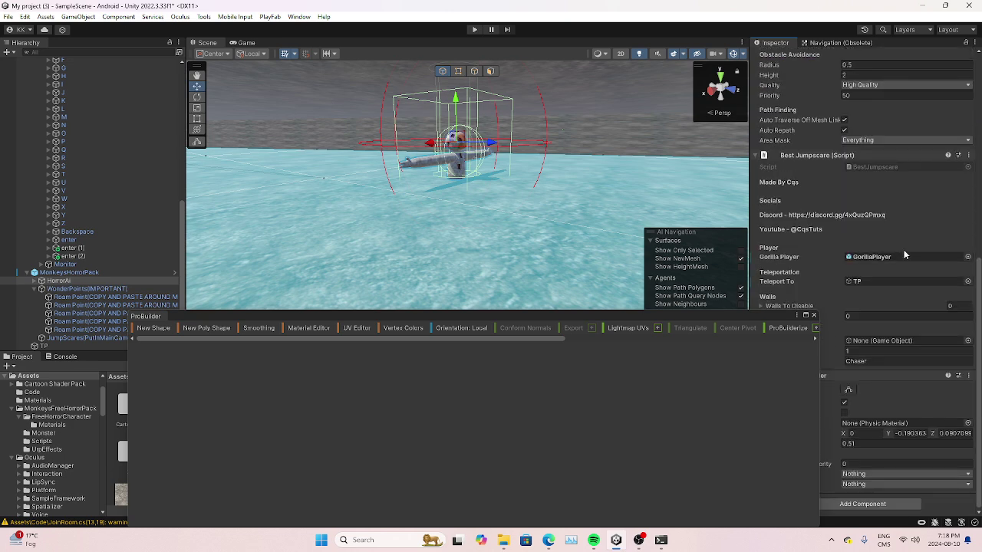
{"action": "left_click_drag", "start_coordinate": [750, 314], "coordinate": [637, 321]}
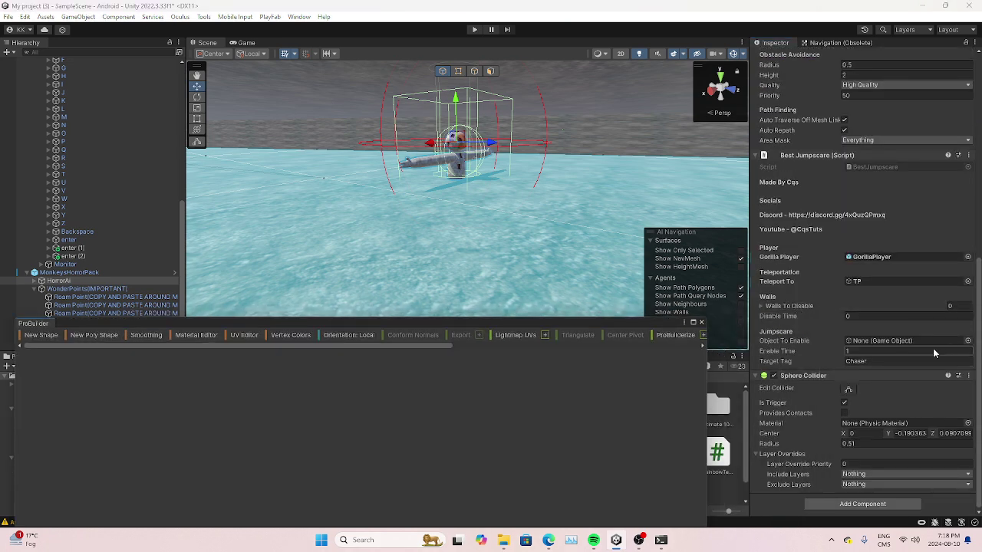
{"action": "scroll", "coordinate": [898, 319], "scroll_direction": "up", "scroll_amount": 8}
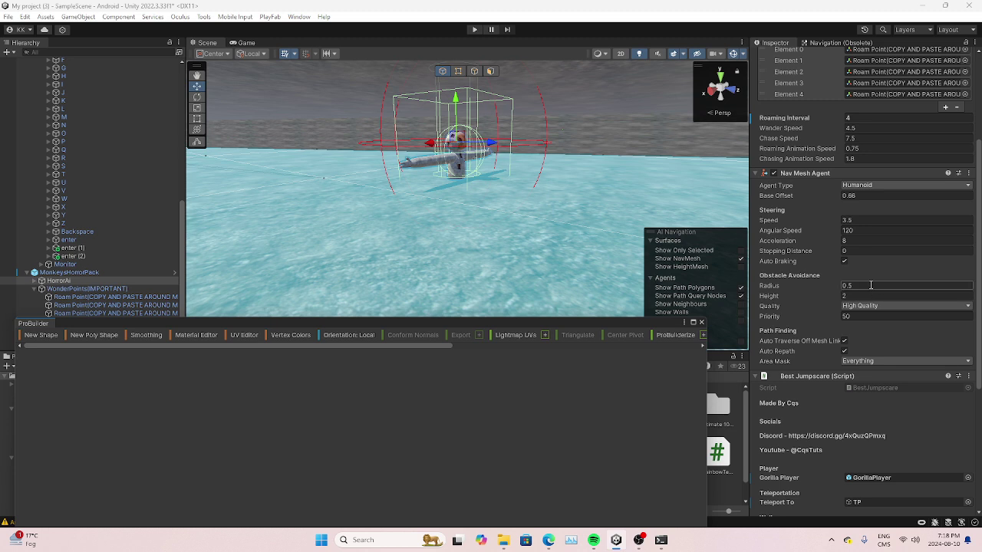
- Try a larger Obstacle Avoidance radius on HorrorAi's Nav Mesh Agent, and undo the recent value edits
{"action": "left_click", "coordinate": [868, 285]}
{"action": "type", "text": "360"}
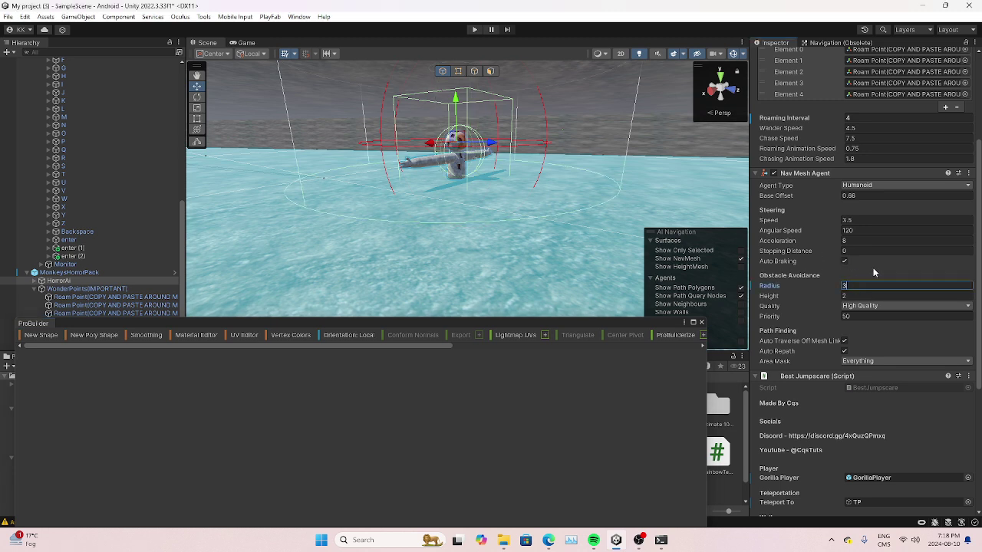
{"action": "key", "text": "ctrl+z"}
{"action": "key", "text": "ctrl+z"}
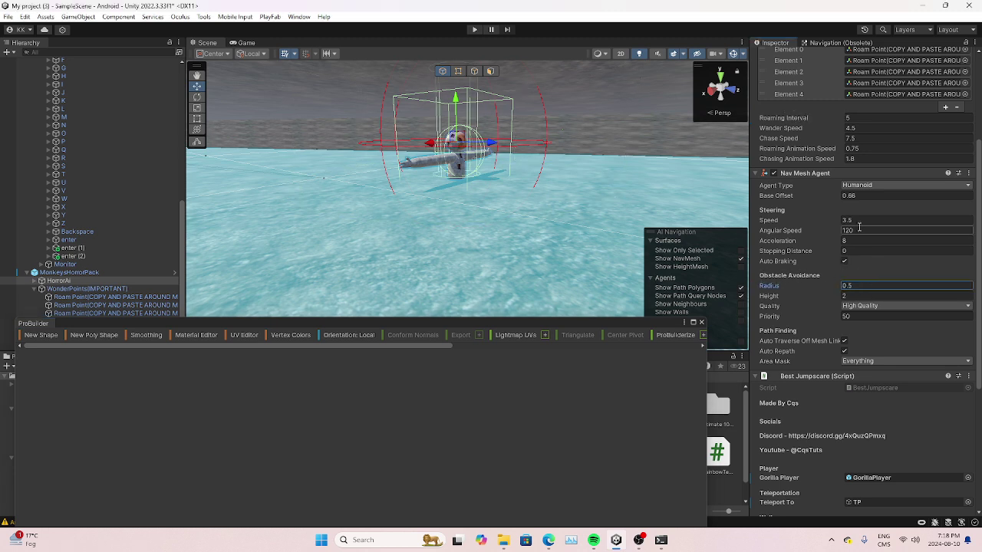
- Set HorrorAi's Player Detection Range to 25 in the Navtogveaway script
{"action": "scroll", "coordinate": [875, 165], "scroll_direction": "up", "scroll_amount": 3}
{"action": "scroll", "coordinate": [872, 186], "scroll_direction": "up", "scroll_amount": 1}
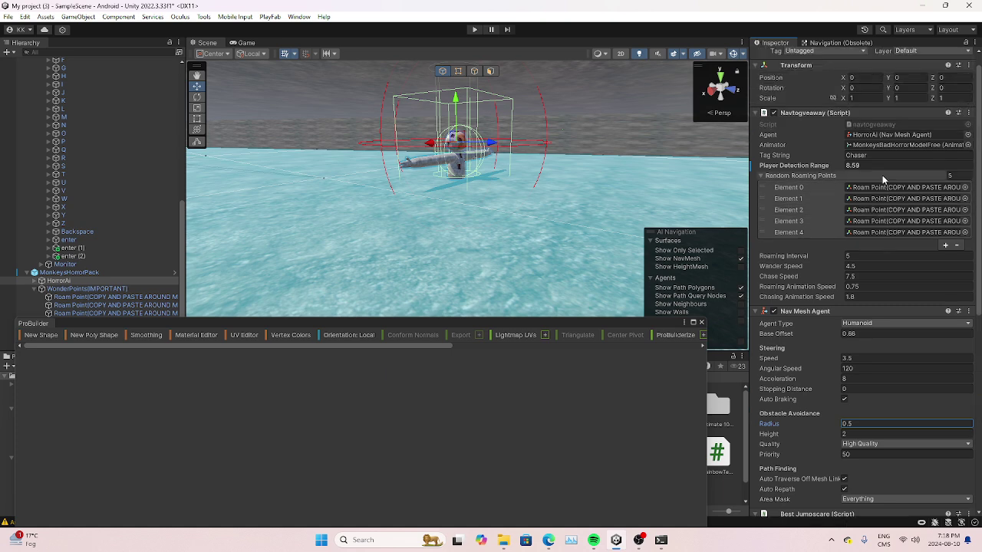
{"action": "left_click", "coordinate": [867, 165]}
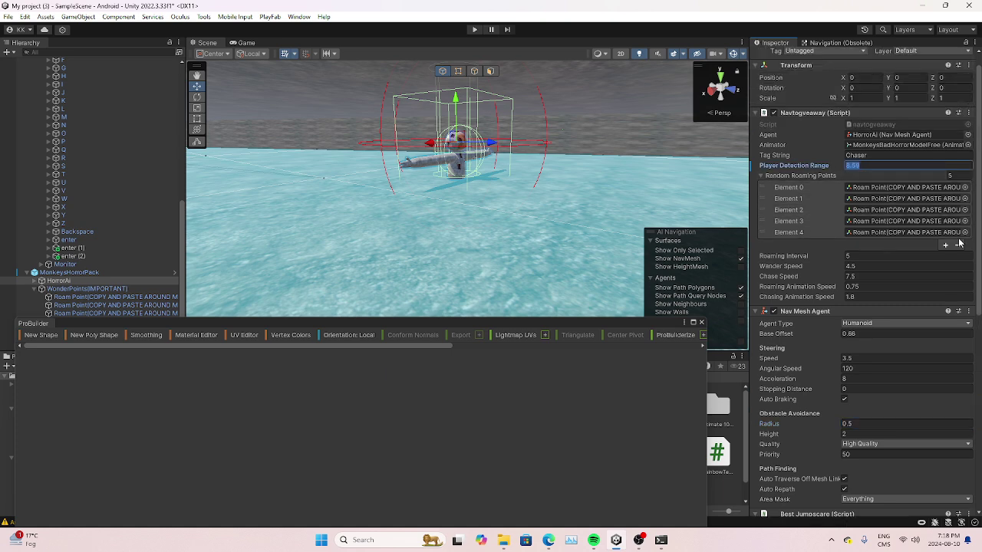
{"action": "type", "text": "20"}
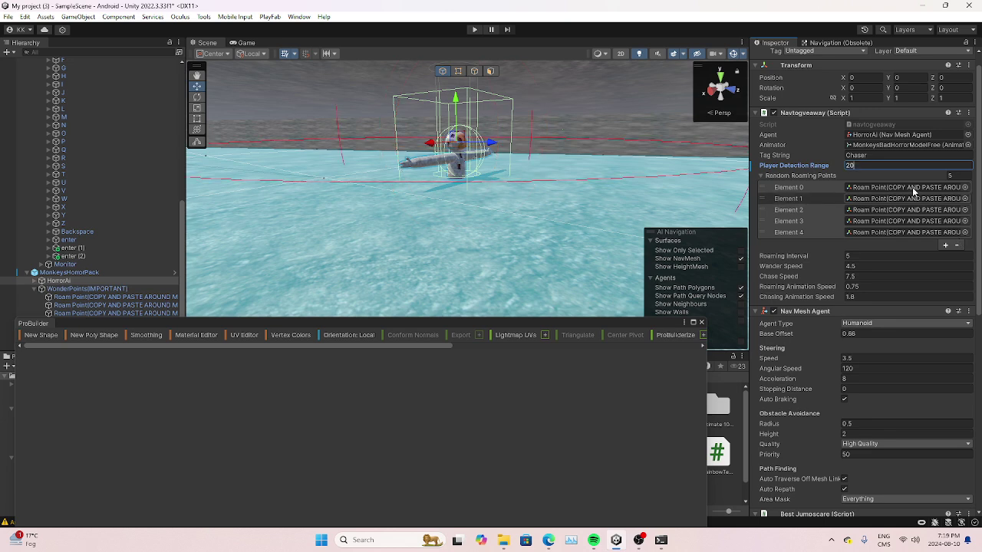
{"action": "left_click_drag", "start_coordinate": [590, 142], "coordinate": [545, 170], "text": "alt"}
{"action": "right_click_drag", "start_coordinate": [545, 170], "coordinate": [570, 164]}
{"action": "left_click", "coordinate": [881, 165]}
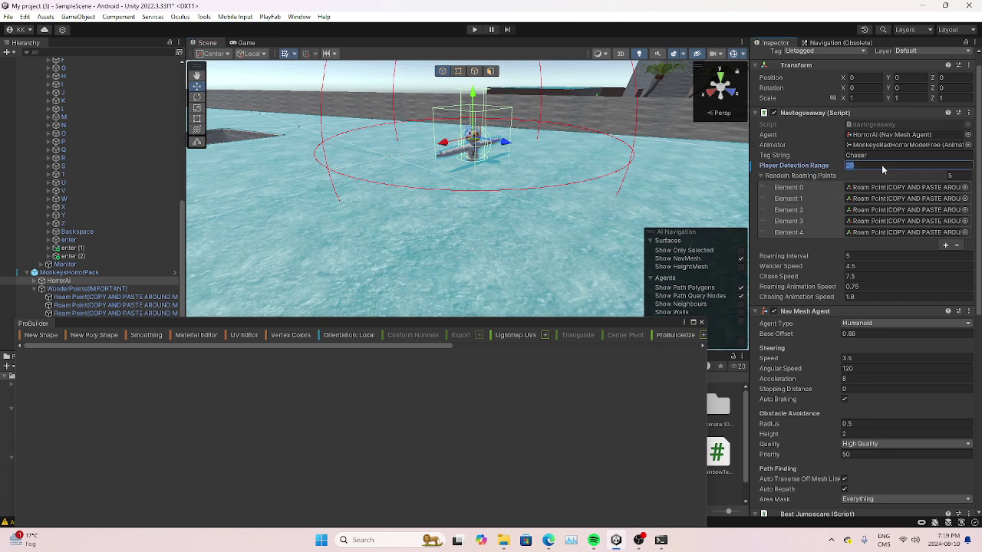
{"action": "left_click", "coordinate": [884, 167]}
{"action": "key", "text": "BackSpace"}
{"action": "type", "text": "5"}
- Examine HorrorAi's detection range around the map and review its remaining script, agent and jumpscare settings
{"action": "right_click_drag", "start_coordinate": [621, 180], "coordinate": [695, 178]}
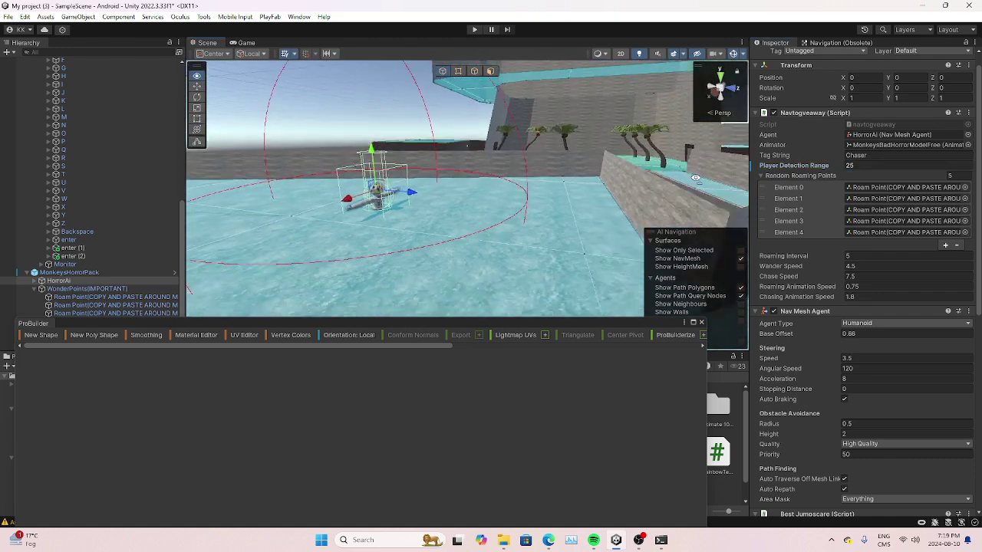
{"action": "left_click_drag", "start_coordinate": [694, 178], "coordinate": [476, 166], "text": "alt"}
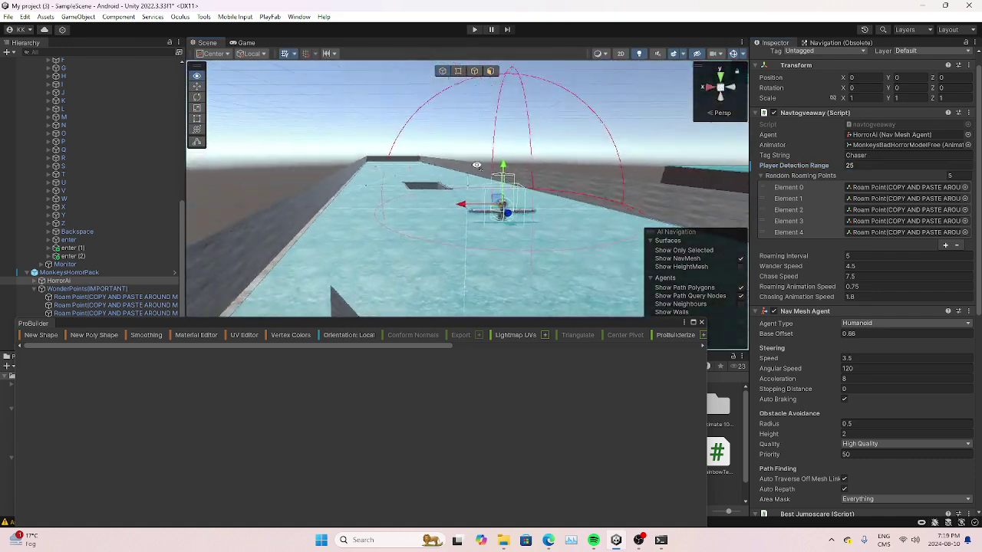
{"action": "key", "text": "w"}
{"action": "right_click_drag", "start_coordinate": [476, 165], "coordinate": [753, 193]}
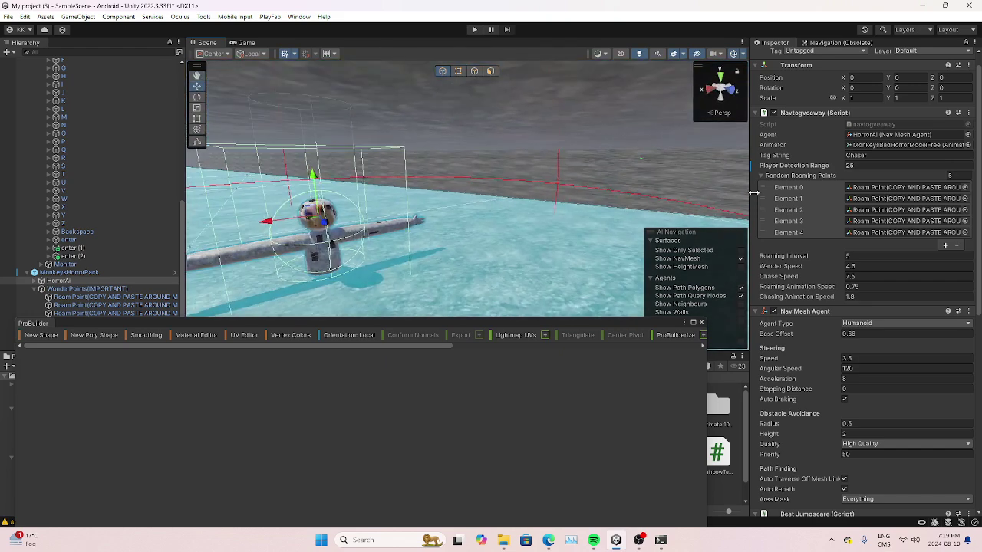
{"action": "scroll", "coordinate": [890, 292], "scroll_direction": "down", "scroll_amount": 10}
{"action": "scroll", "coordinate": [902, 304], "scroll_direction": "up", "scroll_amount": 7}
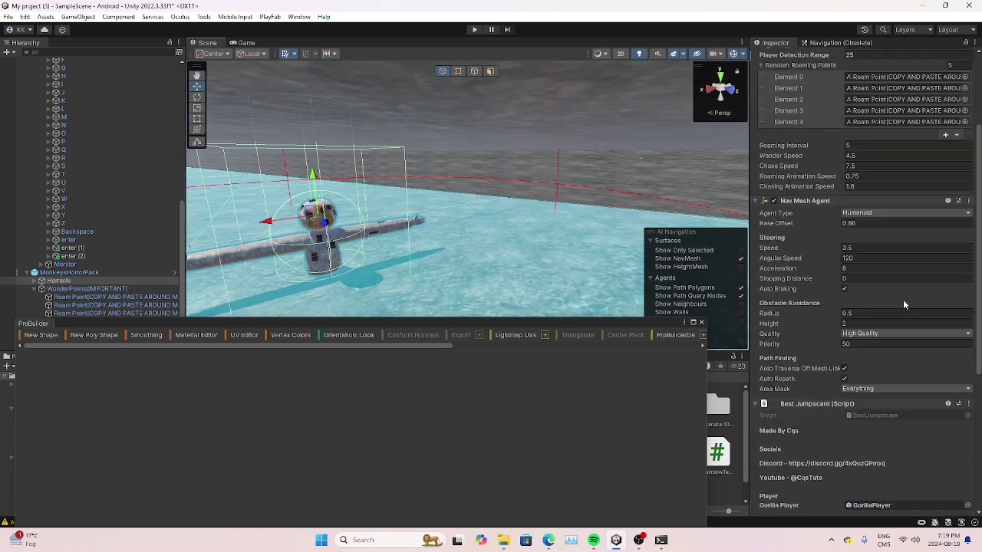
{"action": "scroll", "coordinate": [890, 295], "scroll_direction": "up", "scroll_amount": 5}
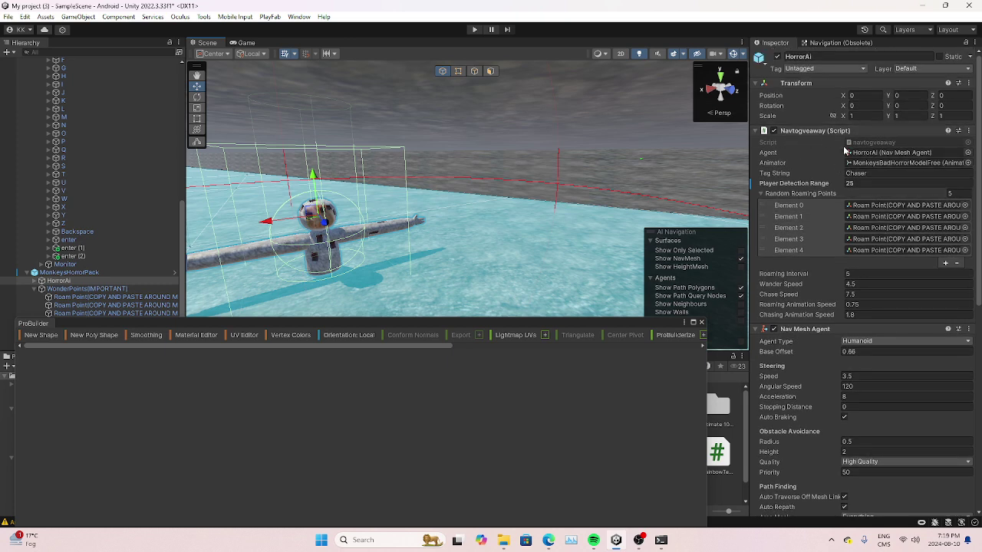
{"action": "scroll", "coordinate": [825, 240], "scroll_direction": "down", "scroll_amount": 10}
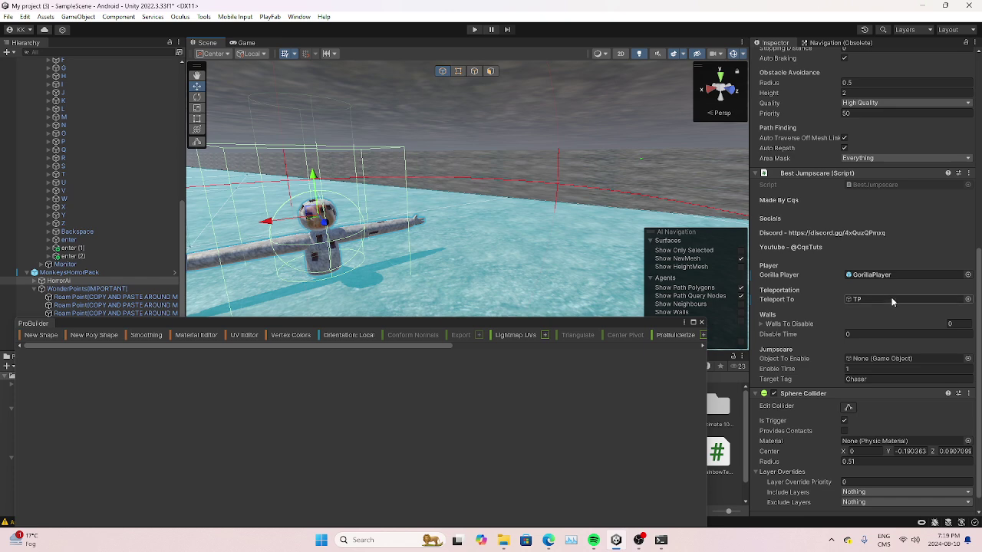
- Run the game in Play mode and watch the HorrorAi monster move in the Scene view
{"action": "left_click", "coordinate": [474, 29]}
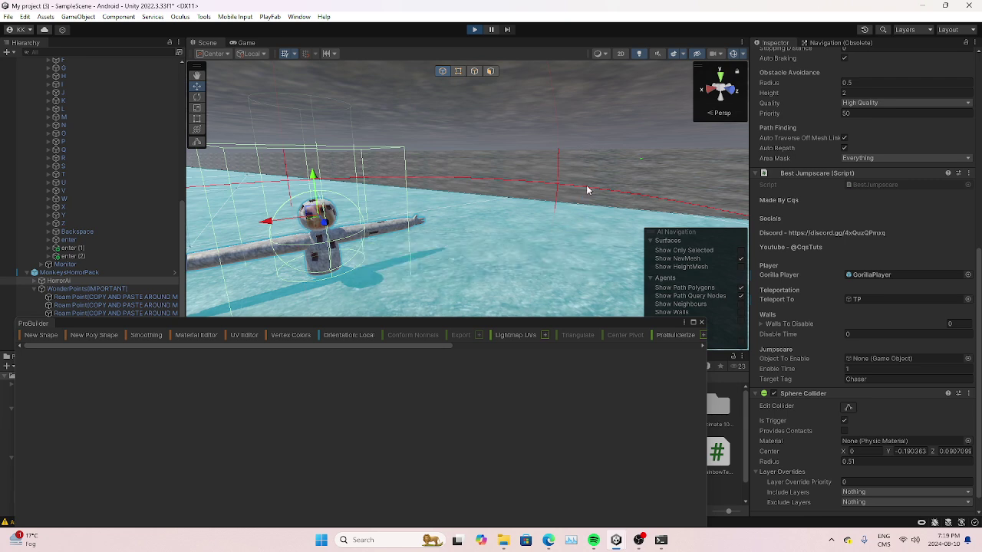
{"action": "left_click", "coordinate": [208, 43]}
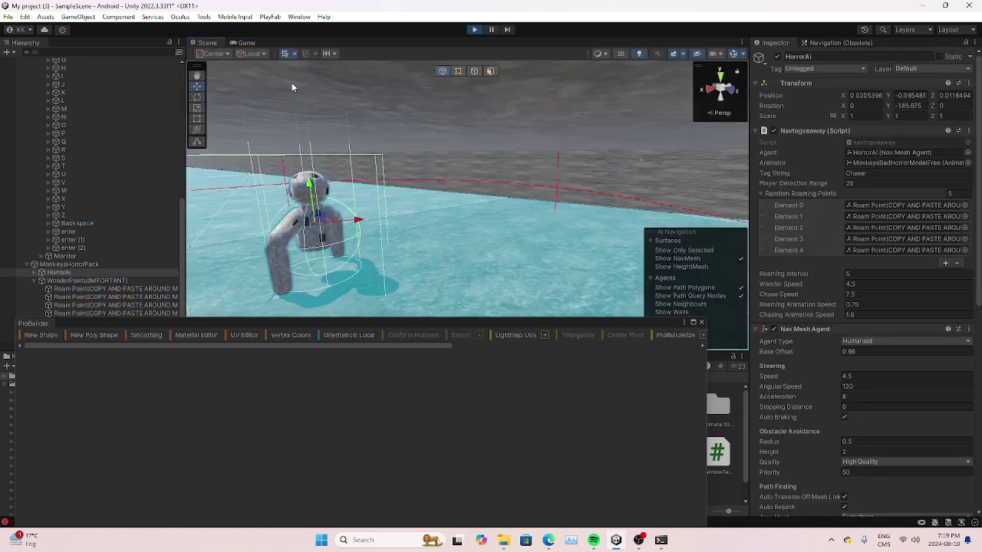
{"action": "right_click_drag", "start_coordinate": [321, 156], "coordinate": [265, 137]}
- Select GorillaPlayer in the running game and move it across the map to about X 87, Z 77
{"action": "scroll", "coordinate": [151, 133], "scroll_direction": "up", "scroll_amount": 15}
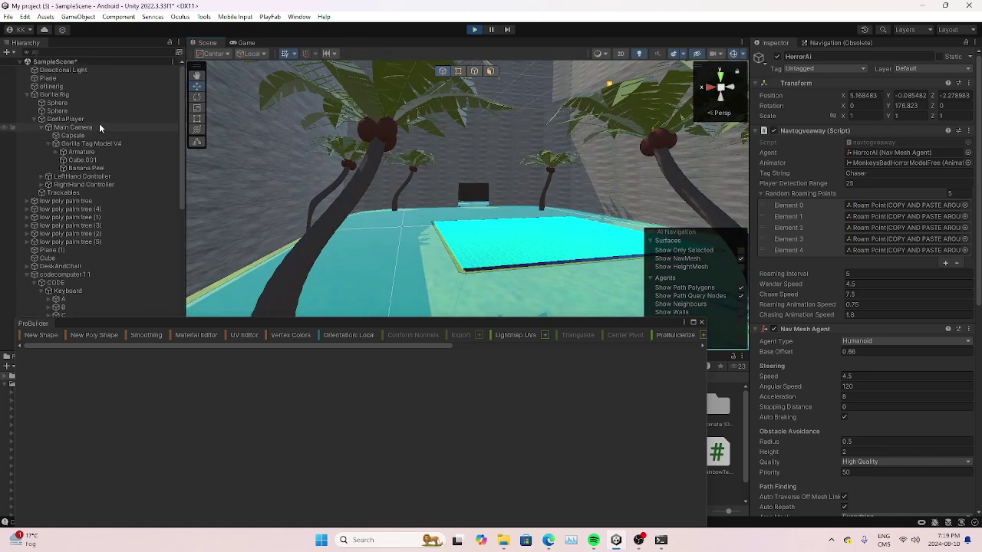
{"action": "left_click", "coordinate": [101, 122]}
{"action": "left_click_drag", "start_coordinate": [471, 207], "coordinate": [328, 221]}
{"action": "key", "text": "f"}
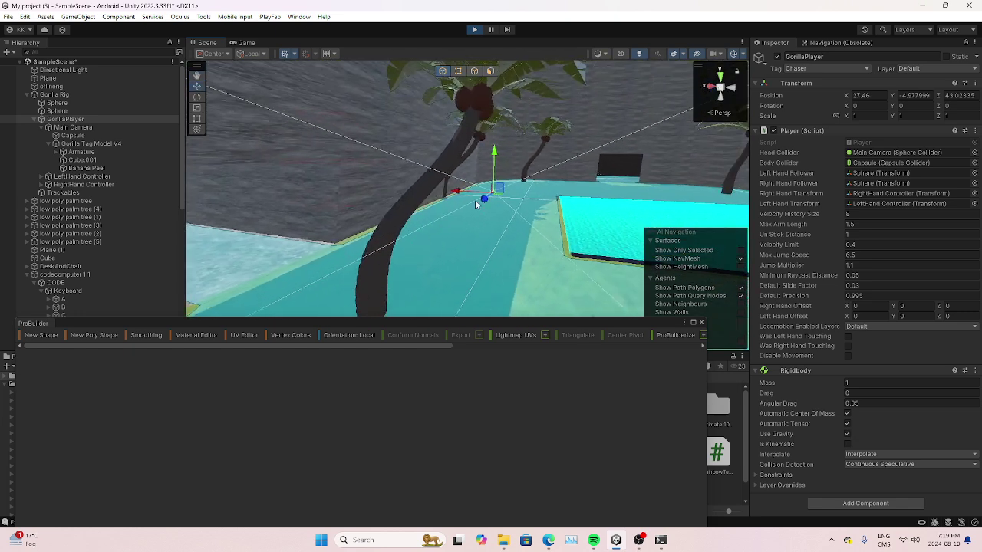
{"action": "left_click_drag", "start_coordinate": [475, 200], "coordinate": [311, 259]}
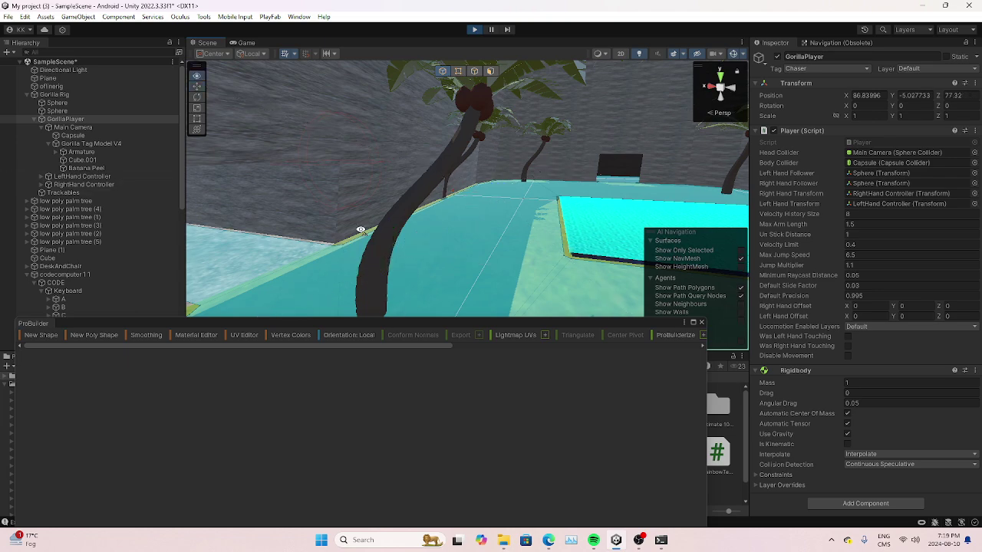
{"action": "key", "text": "f"}
{"action": "right_click_drag", "start_coordinate": [311, 259], "coordinate": [438, 289]}
- Reselect GorillaPlayer and move it to the open floor by the angled maze walls, at about X 107, Z 83
{"action": "left_click", "coordinate": [443, 262]}
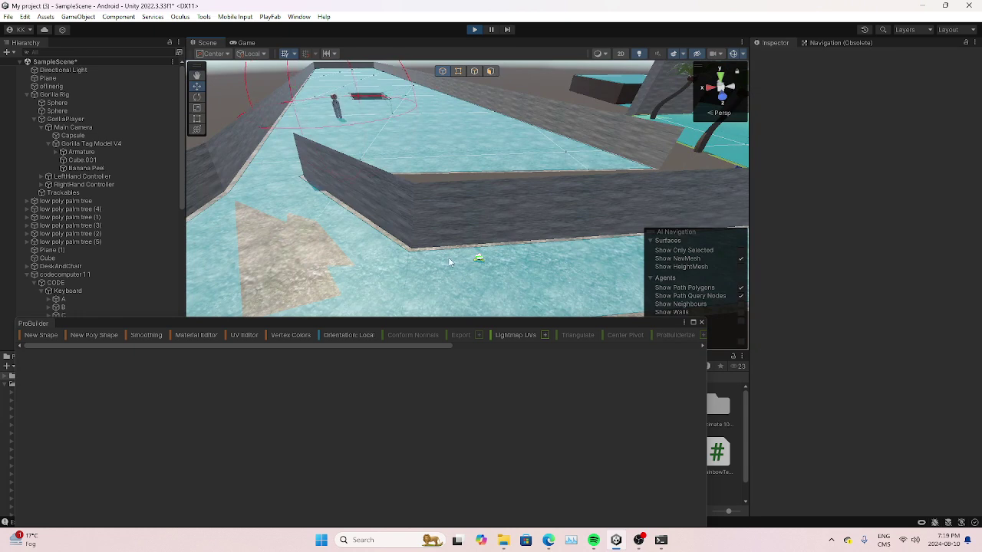
{"action": "left_click", "coordinate": [448, 259]}
{"action": "key", "text": "f"}
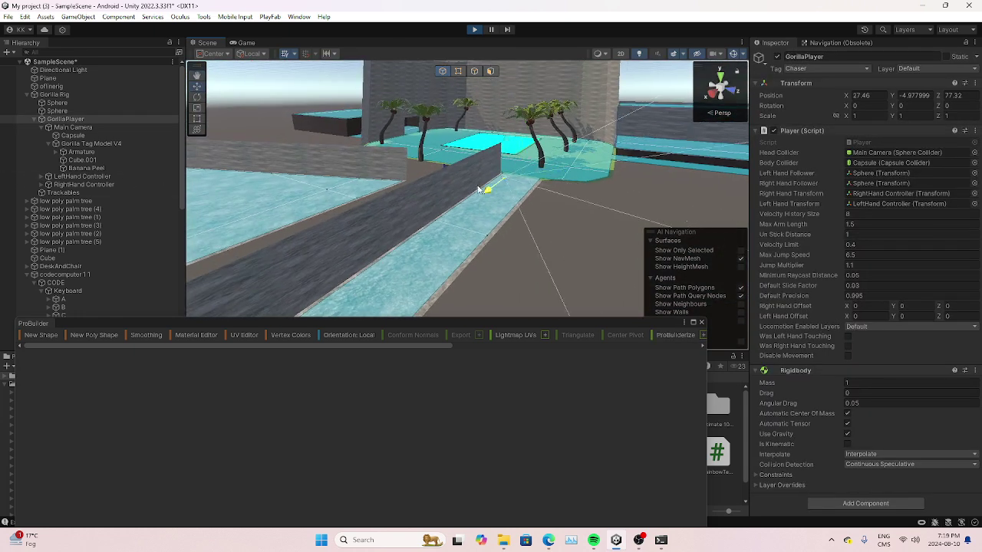
{"action": "left_click_drag", "start_coordinate": [477, 189], "coordinate": [363, 226]}
{"action": "key", "text": "f"}
{"action": "left_click_drag", "start_coordinate": [488, 244], "coordinate": [355, 212]}
{"action": "key", "text": "ctrl+z"}
{"action": "left_click", "coordinate": [365, 246]}
{"action": "left_click", "coordinate": [365, 247]}
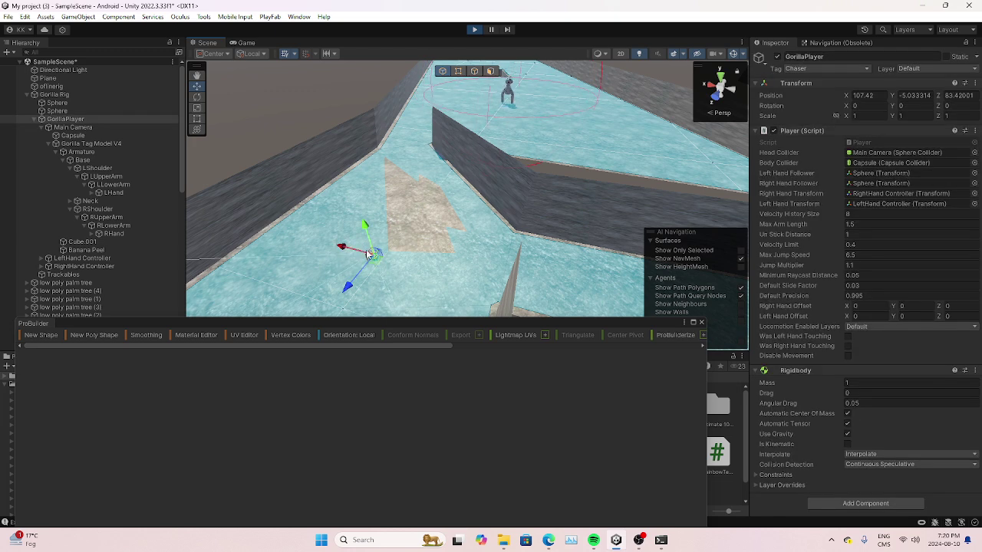
- Move GorillaPlayer into HorrorAi's detection range, at about X 104.5, Z 27.6, to test the chase, and stop Play mode
{"action": "left_click_drag", "start_coordinate": [420, 181], "coordinate": [387, 163]}
{"action": "left_click", "coordinate": [381, 178]}
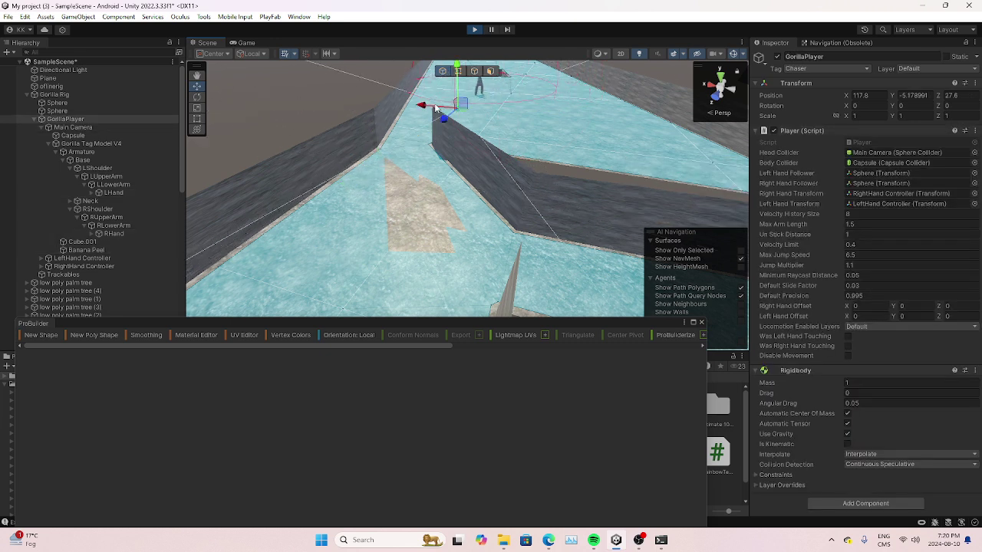
{"action": "left_click_drag", "start_coordinate": [429, 110], "coordinate": [475, 101]}
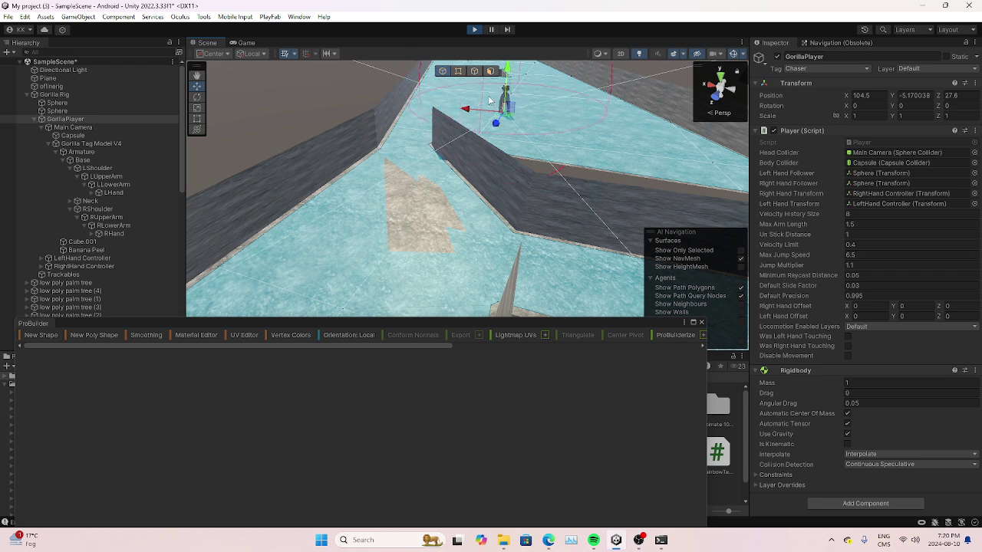
{"action": "left_click", "coordinate": [474, 29]}
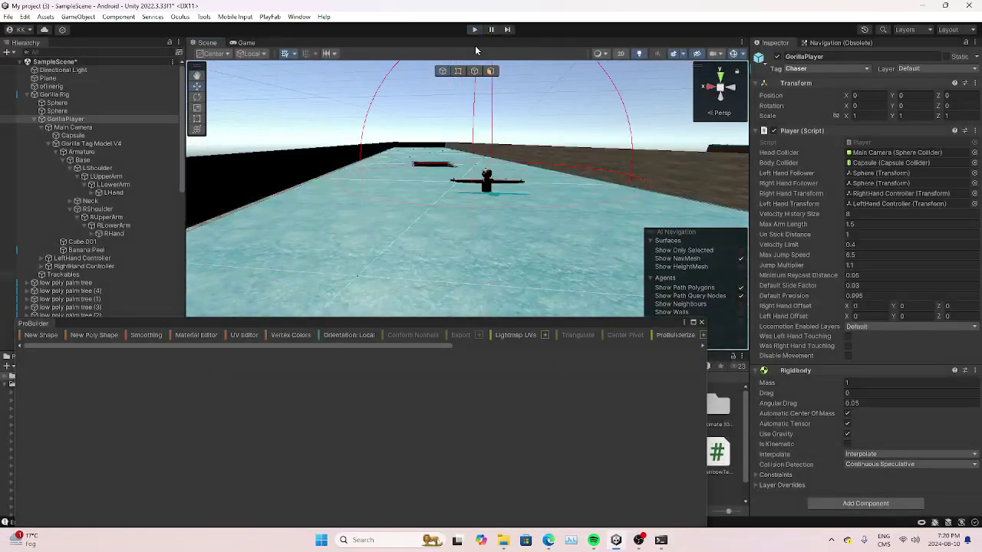
- Remove the Best Jumpscare script component from HorrorAi
{"action": "scroll", "coordinate": [150, 247], "scroll_direction": "down", "scroll_amount": 6}
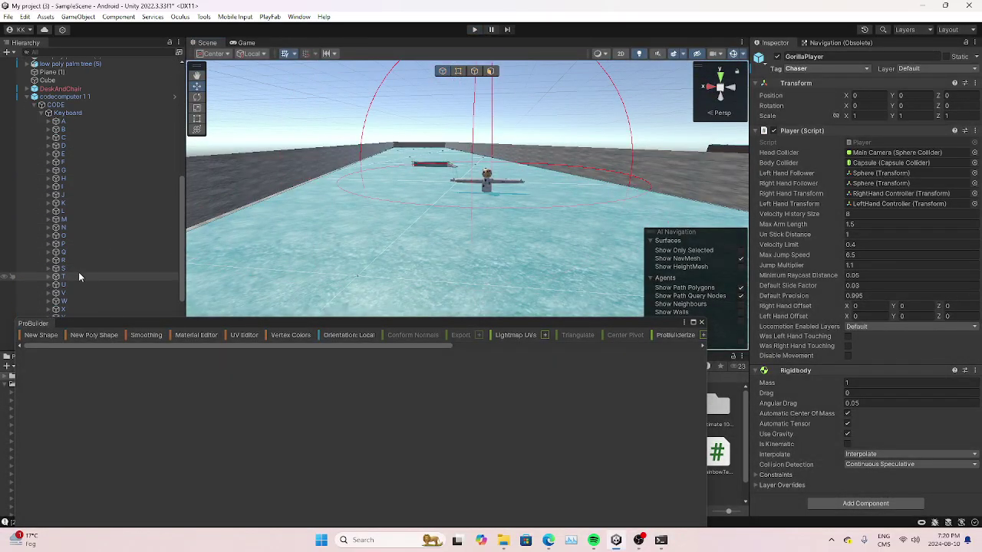
{"action": "scroll", "coordinate": [138, 230], "scroll_direction": "down", "scroll_amount": 5}
{"action": "left_click", "coordinate": [115, 291]}
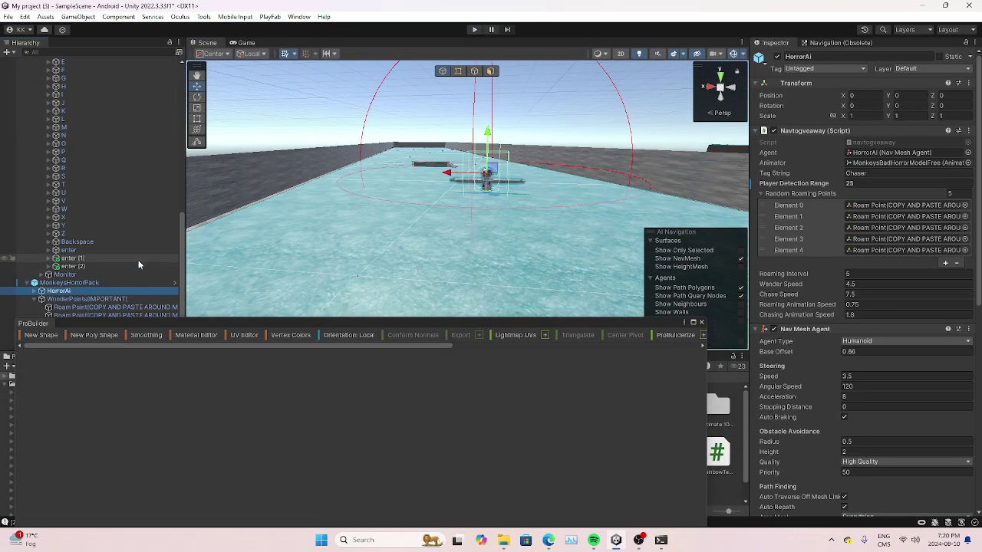
{"action": "scroll", "coordinate": [910, 353], "scroll_direction": "down", "scroll_amount": 6}
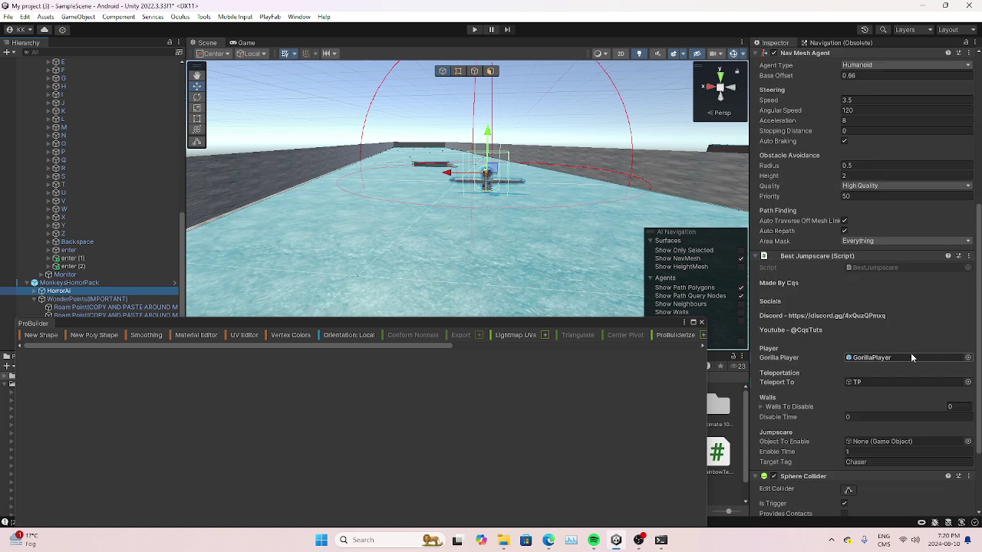
{"action": "left_click", "coordinate": [968, 256]}
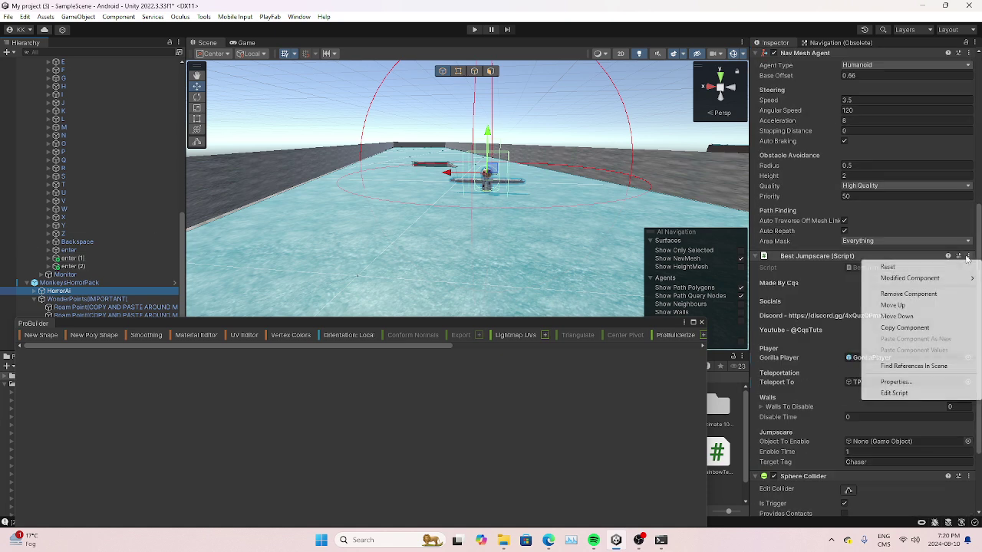
{"action": "left_click", "coordinate": [938, 295]}
{"action": "left_click", "coordinate": [882, 504]}
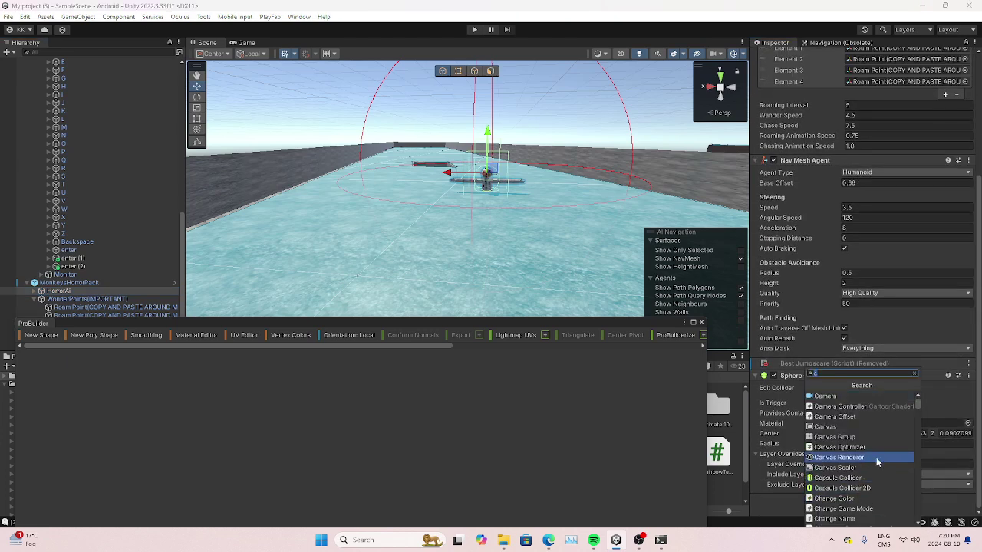
{"action": "type", "text": "T"}
- Close the ProBuilder window and import TeleportGorillaPlayer (1).cs from Downloads into the Ultimate 10 Plus Shaders assets folder
{"action": "left_click", "coordinate": [701, 322]}
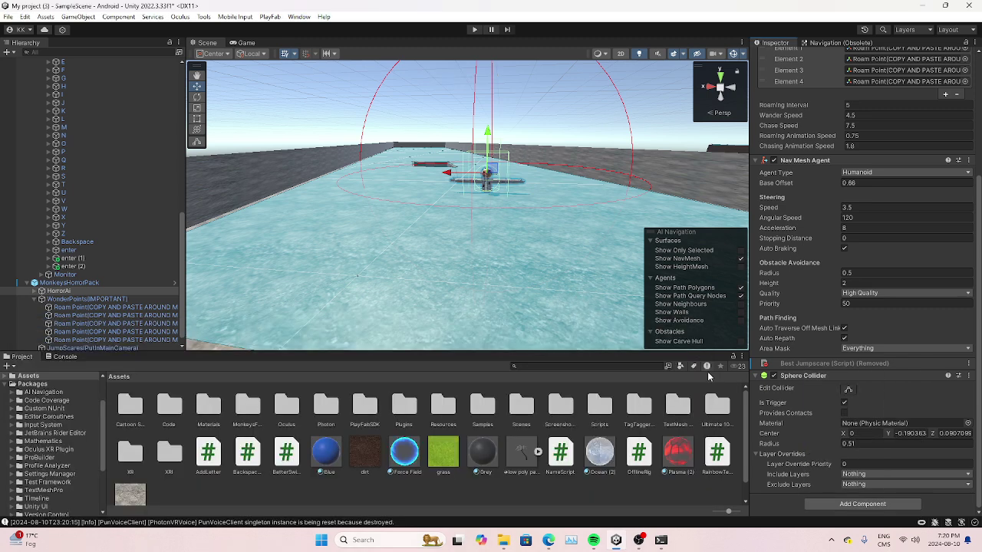
{"action": "right_click", "coordinate": [718, 405]}
{"action": "left_click", "coordinate": [793, 185]}
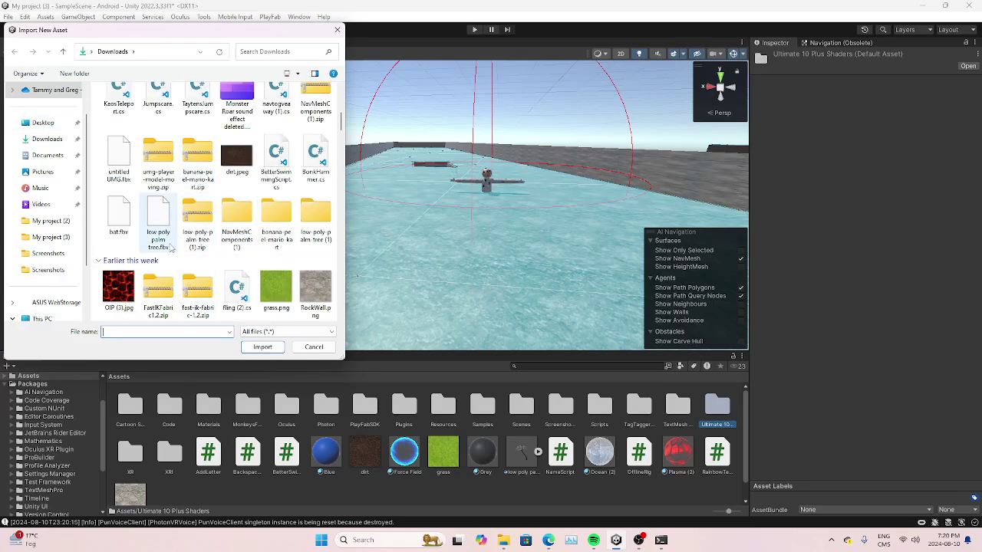
{"action": "scroll", "coordinate": [179, 242], "scroll_direction": "up", "scroll_amount": 5}
{"action": "scroll", "coordinate": [176, 268], "scroll_direction": "down", "scroll_amount": 8}
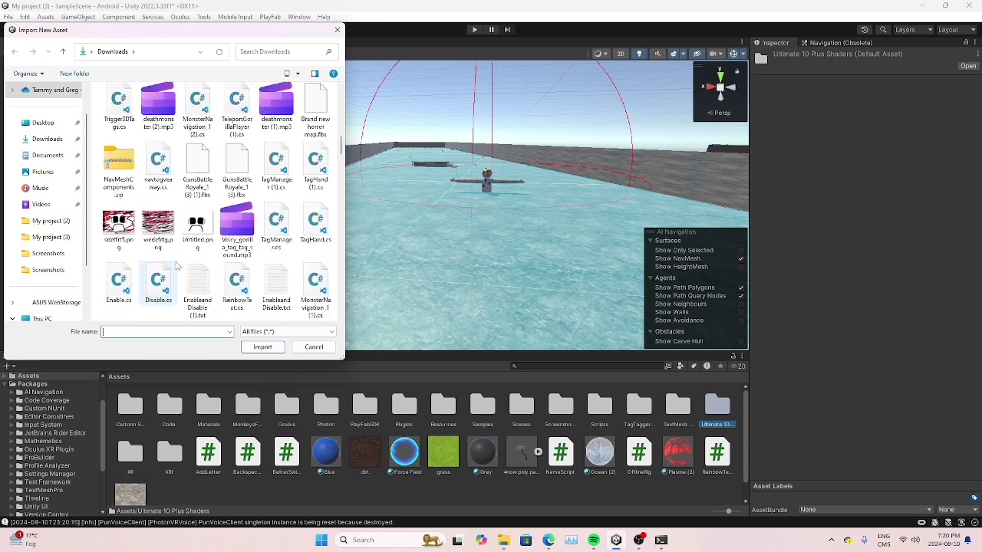
{"action": "left_click", "coordinate": [118, 117]}
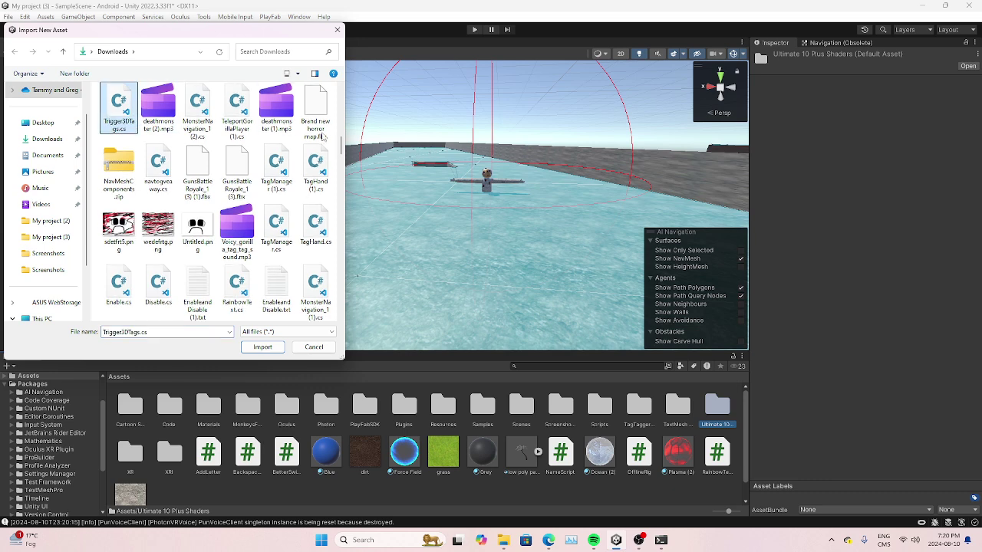
{"action": "double_click", "coordinate": [237, 108]}
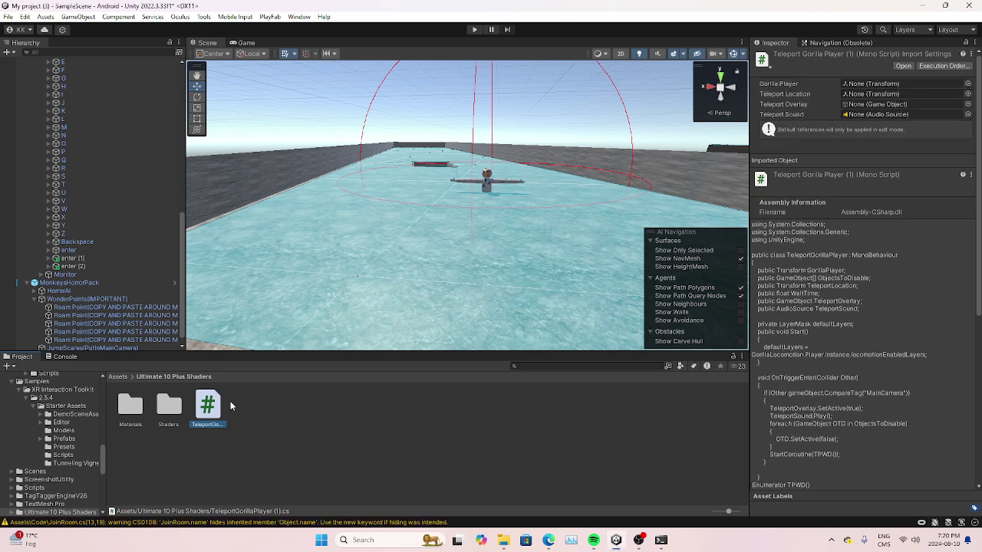
- Add the imported Teleport Gorilla Player script to HorrorAi as a component
{"action": "scroll", "coordinate": [114, 285], "scroll_direction": "down", "scroll_amount": 1}
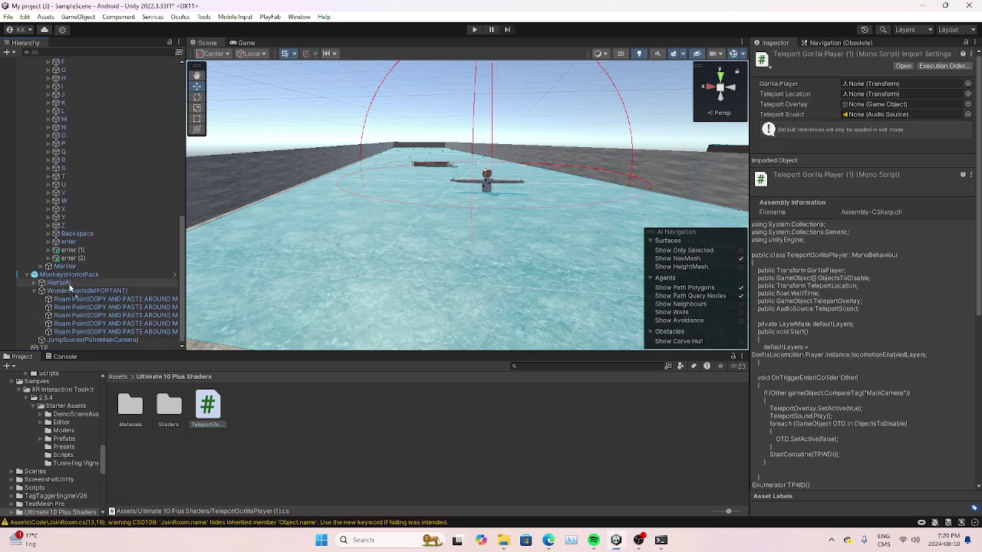
{"action": "left_click", "coordinate": [114, 285]}
{"action": "scroll", "coordinate": [932, 347], "scroll_direction": "down", "scroll_amount": 10}
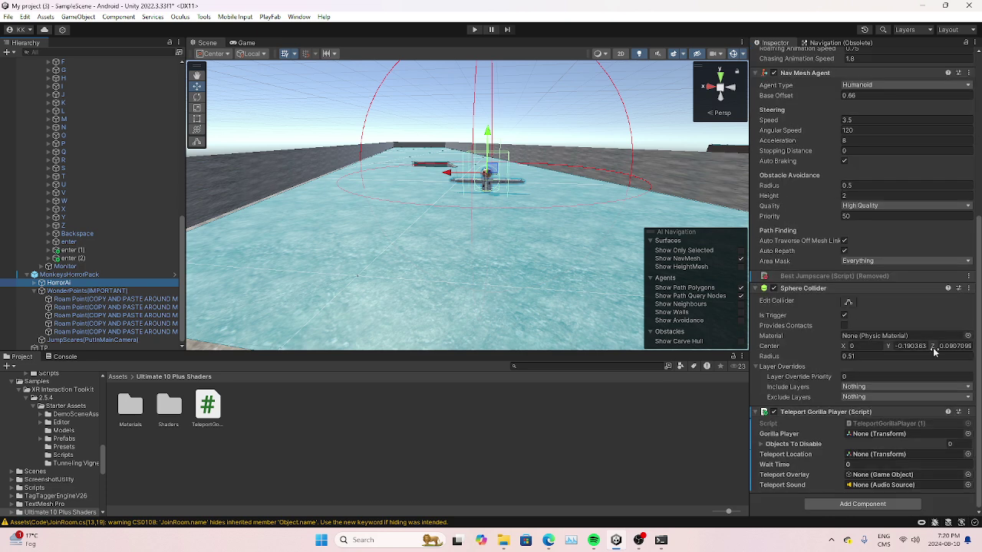
- Assign GorillaPlayer as the Gorilla Player and TP as the Teleport Location in HorrorAi's Teleport Gorilla Player script
{"action": "left_click", "coordinate": [967, 433]}
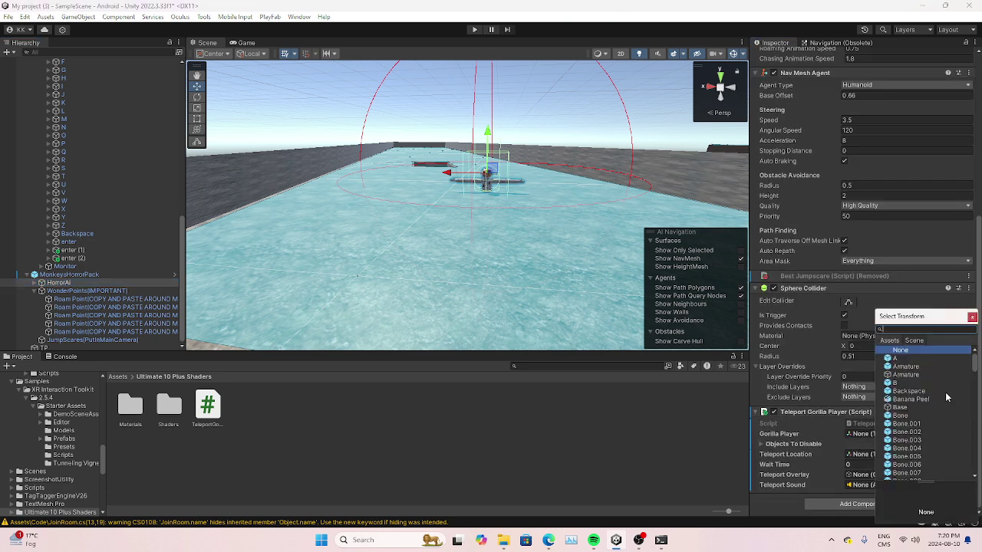
{"action": "type", "text": "GORILLAT"}
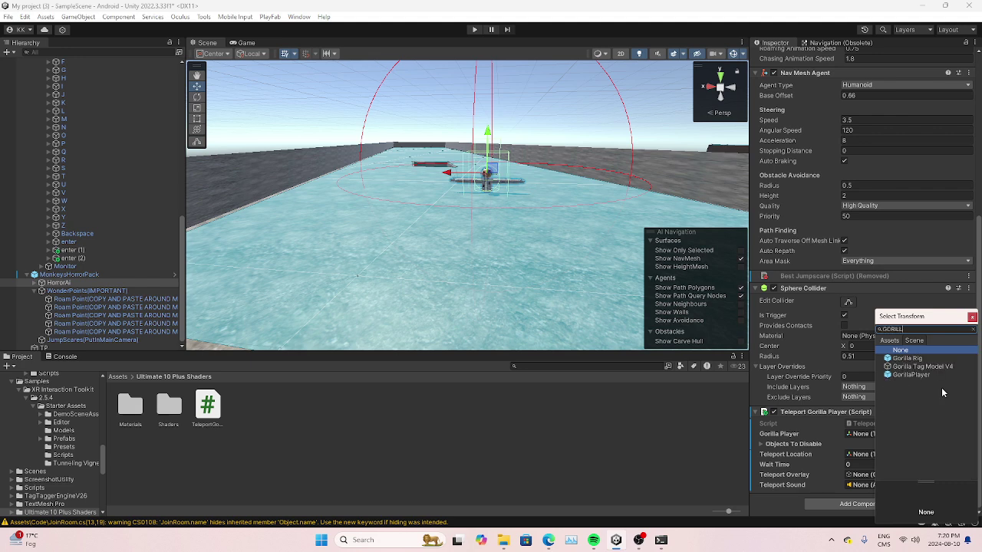
{"action": "key", "text": "BackSpace"}
{"action": "key", "text": "BackSpace"}
{"action": "double_click", "coordinate": [916, 374]}
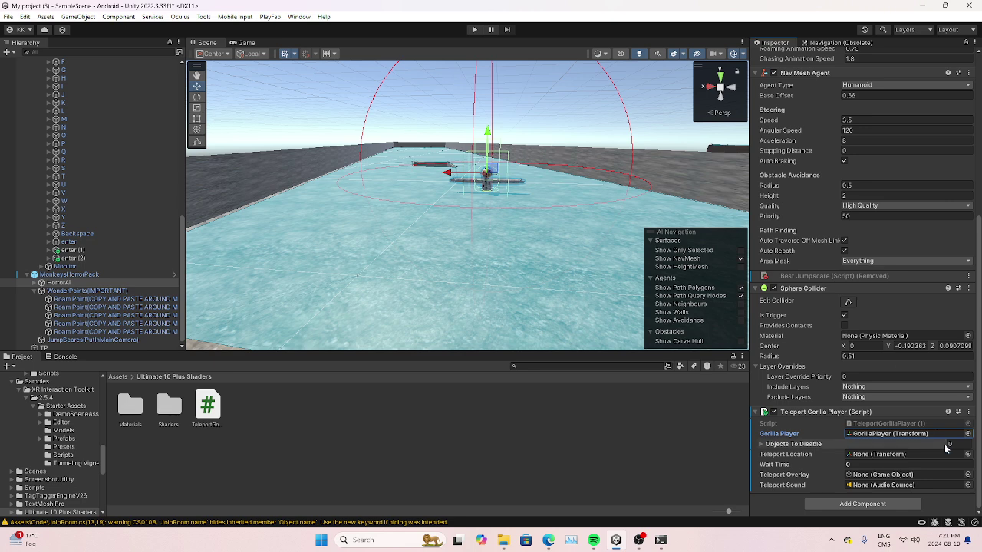
{"action": "left_click", "coordinate": [967, 454]}
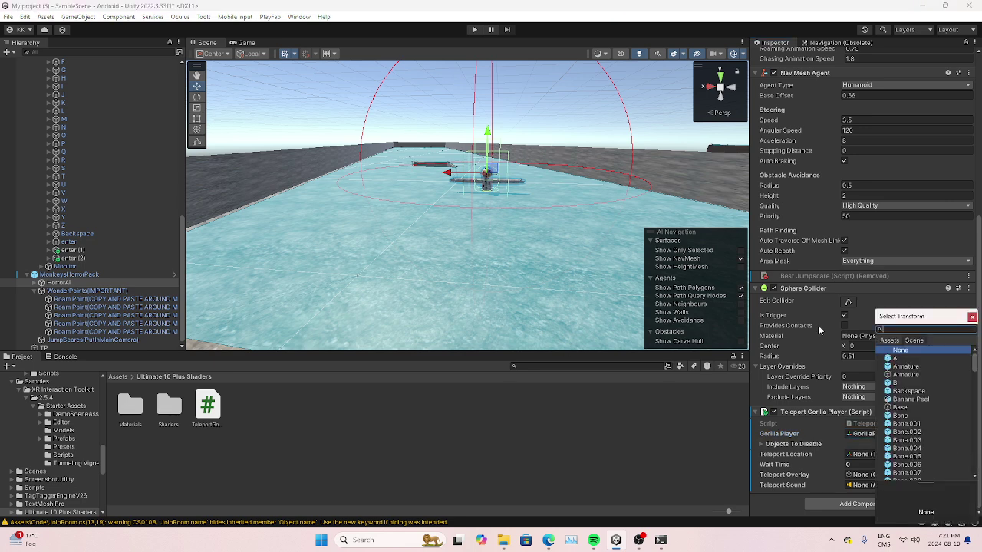
{"action": "type", "text": "TP"}
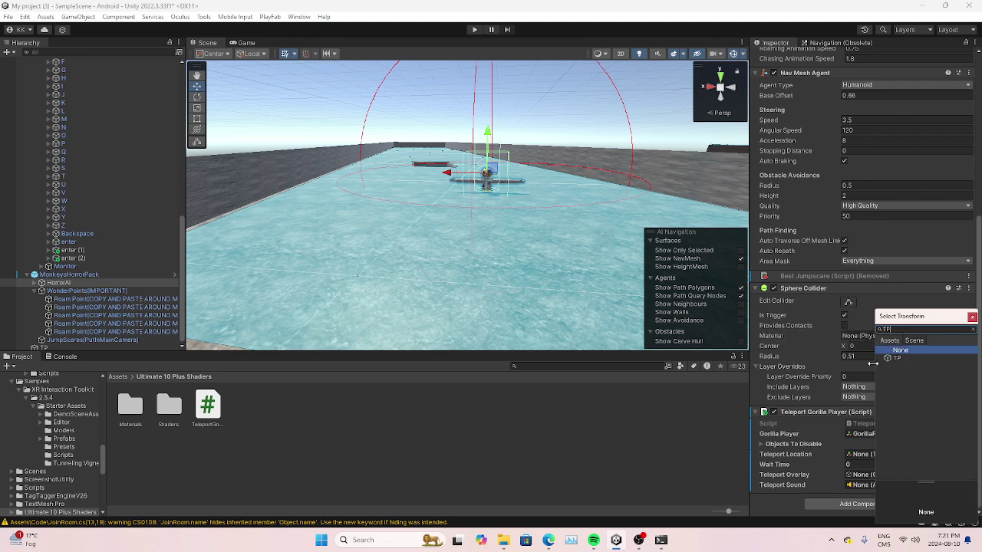
{"action": "double_click", "coordinate": [891, 359]}
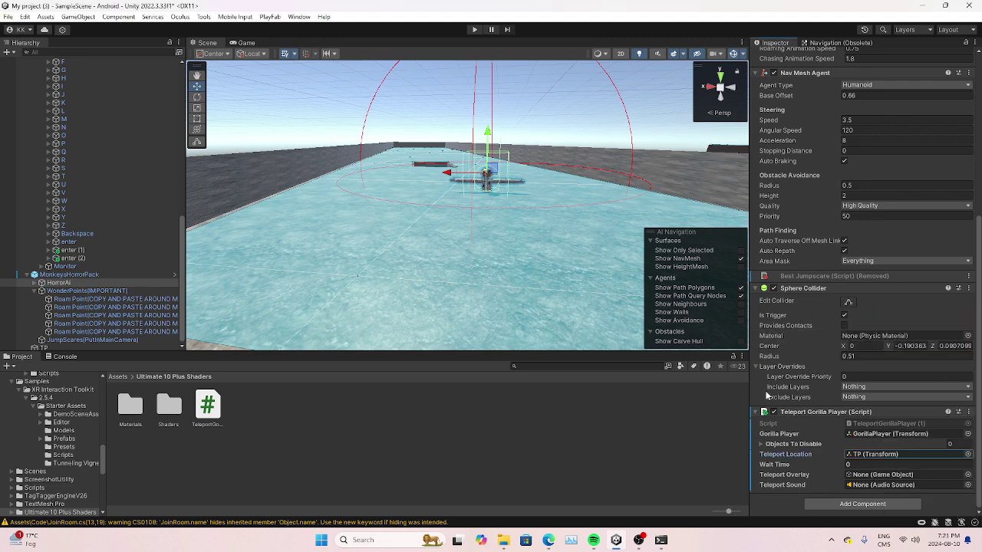
{"action": "left_click", "coordinate": [928, 475]}
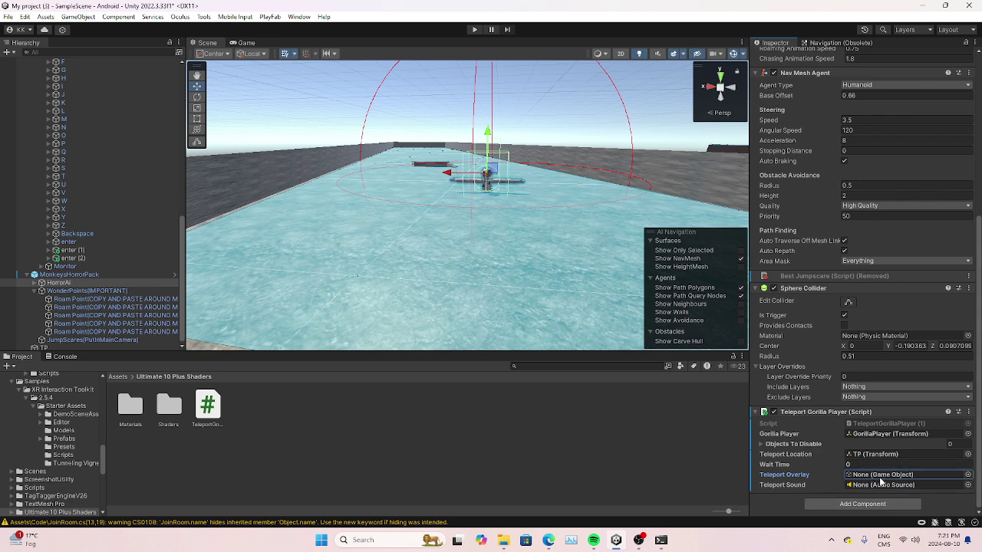
{"action": "left_click", "coordinate": [968, 485]}
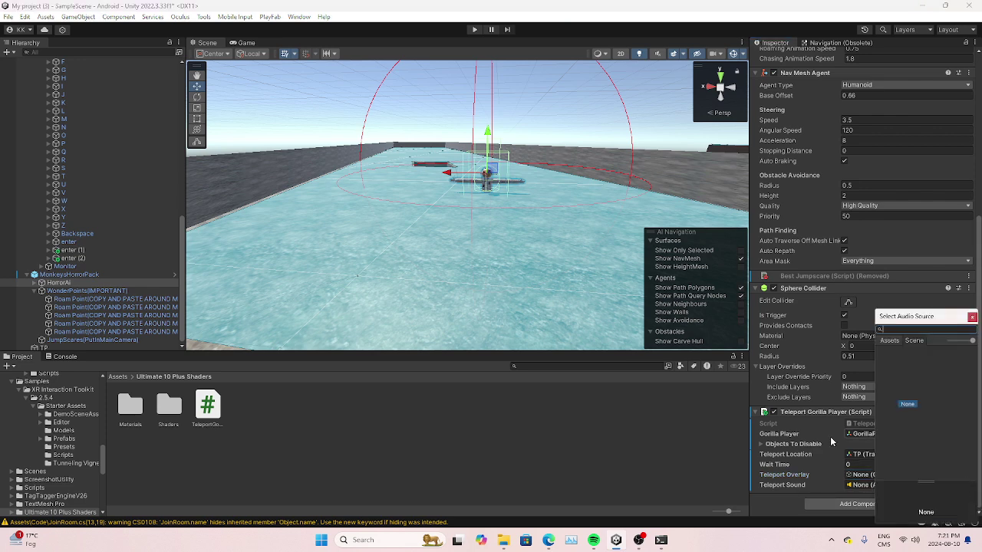
{"action": "left_click", "coordinate": [831, 438]}
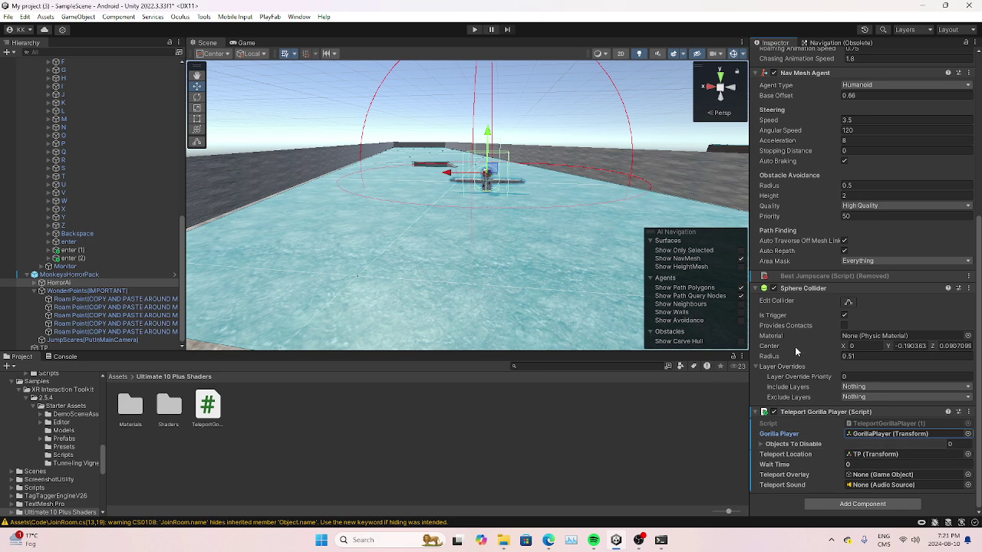
{"action": "left_click", "coordinate": [771, 444]}
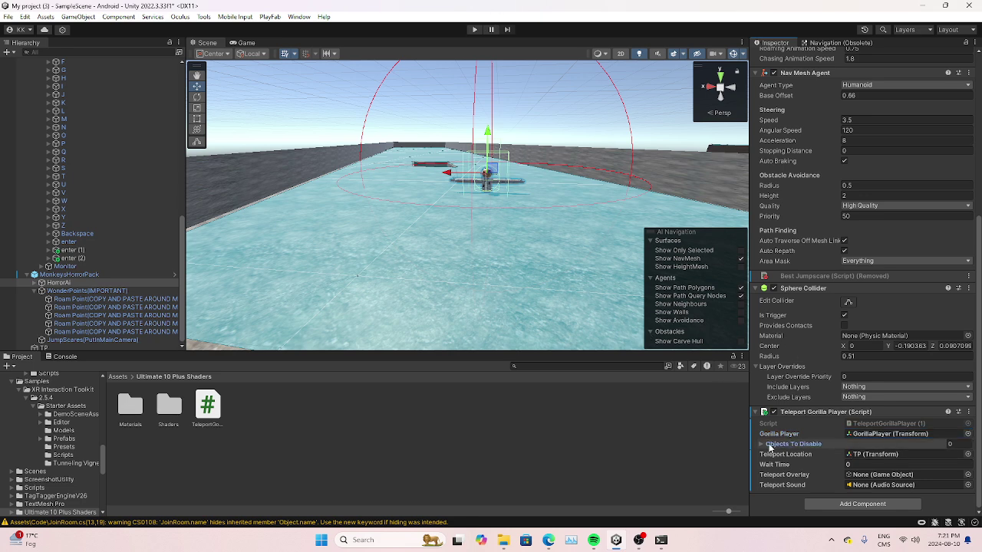
- Start Play mode and select GorillaPlayer while watching the Scene view
{"action": "left_click", "coordinate": [475, 30]}
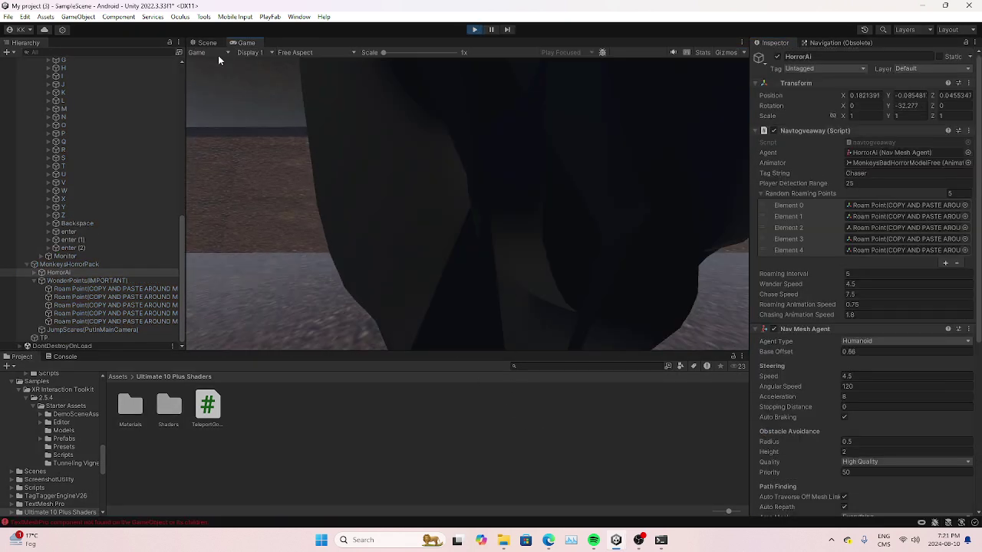
{"action": "left_click", "coordinate": [206, 42]}
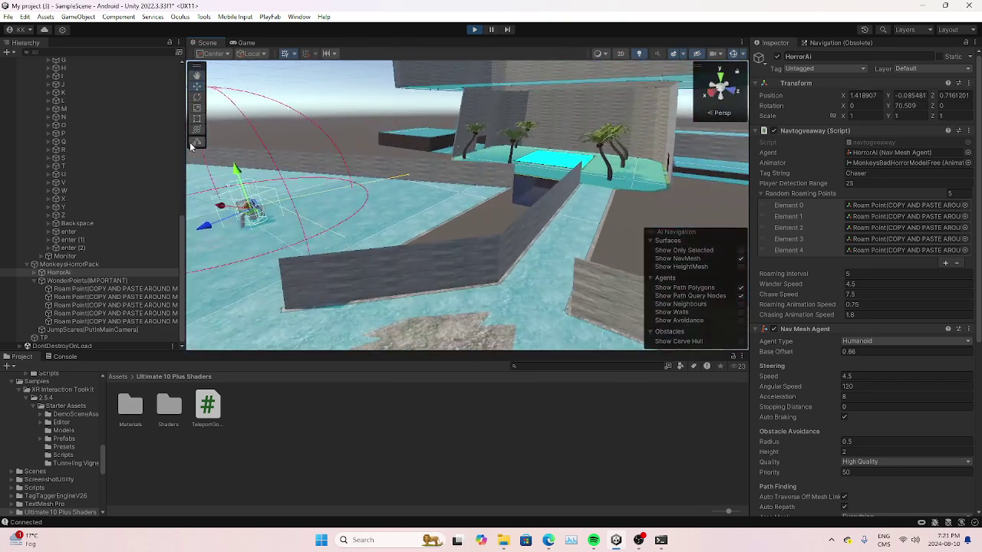
{"action": "scroll", "coordinate": [141, 227], "scroll_direction": "up", "scroll_amount": 10}
{"action": "left_click", "coordinate": [73, 121]}
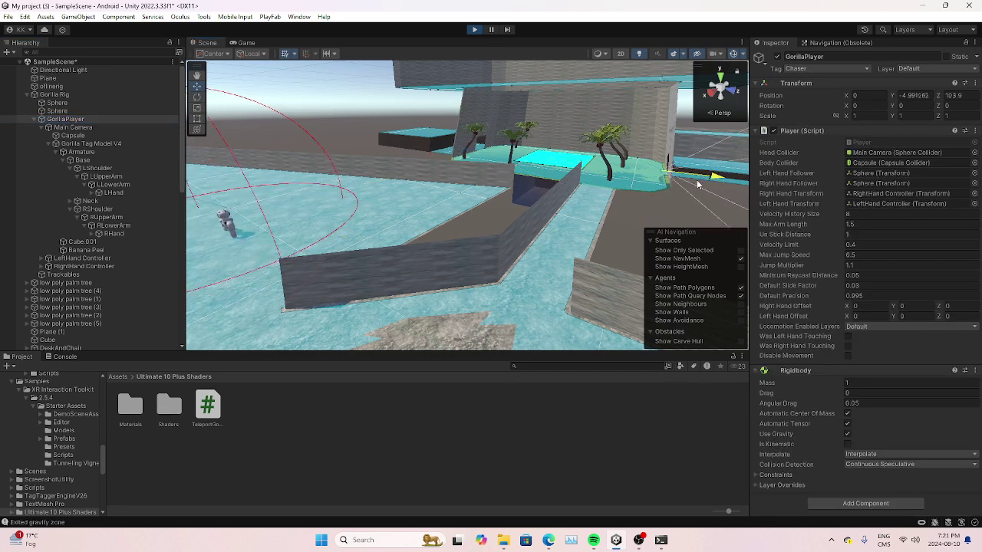
- Move GorillaPlayer across the map into the HorrorAi monster's range to test the chase and teleport, and stop Play mode
{"action": "left_click_drag", "start_coordinate": [698, 184], "coordinate": [528, 287]}
{"action": "right_click_drag", "start_coordinate": [629, 261], "coordinate": [624, 256]}
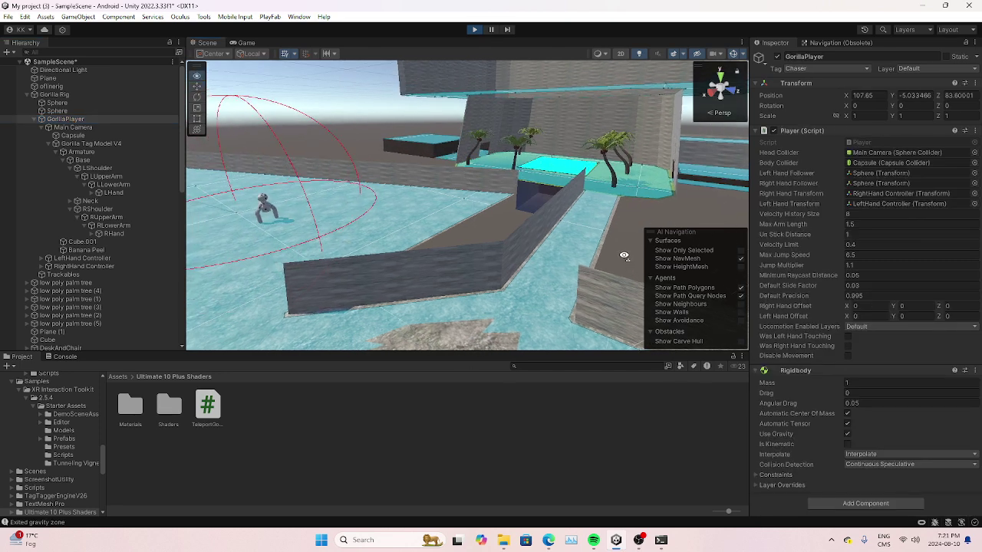
{"action": "key", "text": "f"}
{"action": "right_click_drag", "start_coordinate": [547, 220], "coordinate": [535, 179]}
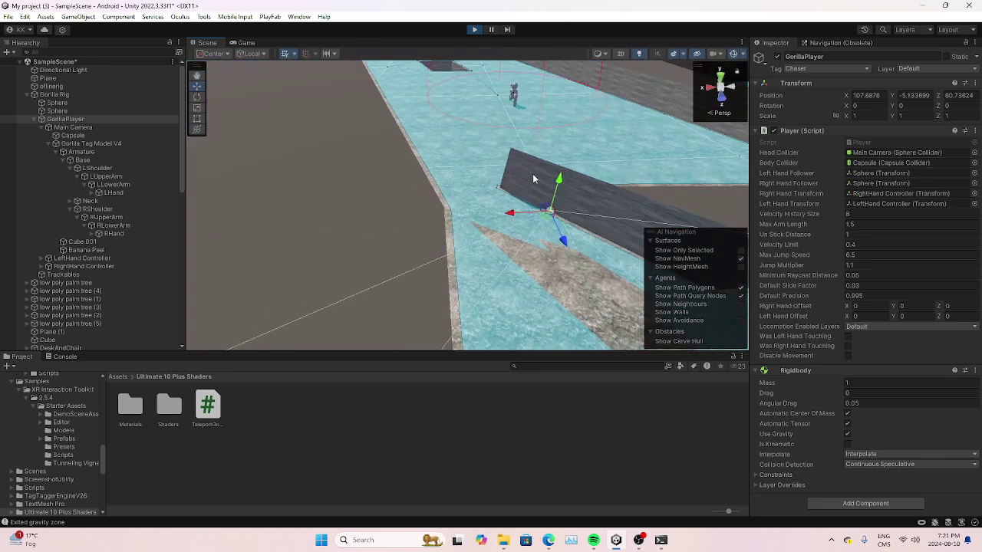
{"action": "left_click_drag", "start_coordinate": [529, 213], "coordinate": [470, 106]}
{"action": "right_click_drag", "start_coordinate": [476, 106], "coordinate": [648, 138]}
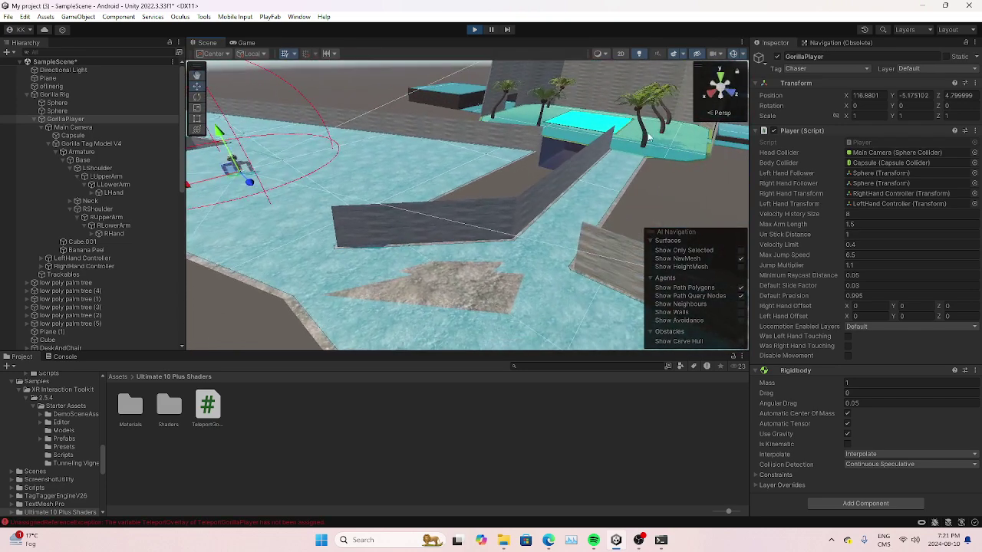
{"action": "right_click_drag", "start_coordinate": [547, 133], "coordinate": [391, 51]}
{"action": "key", "text": "w"}
{"action": "left_click", "coordinate": [474, 29]}
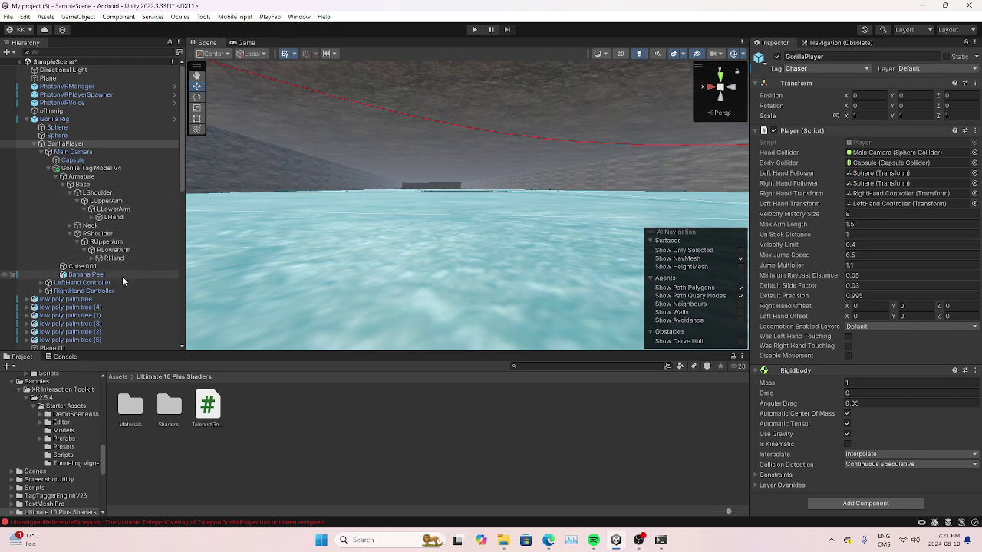
- Review the Teleport Gorilla Player script settings on HorrorAi inside MonkeysHorrorPack
{"action": "scroll", "coordinate": [122, 276], "scroll_direction": "down", "scroll_amount": 10}
{"action": "left_click", "coordinate": [92, 272]}
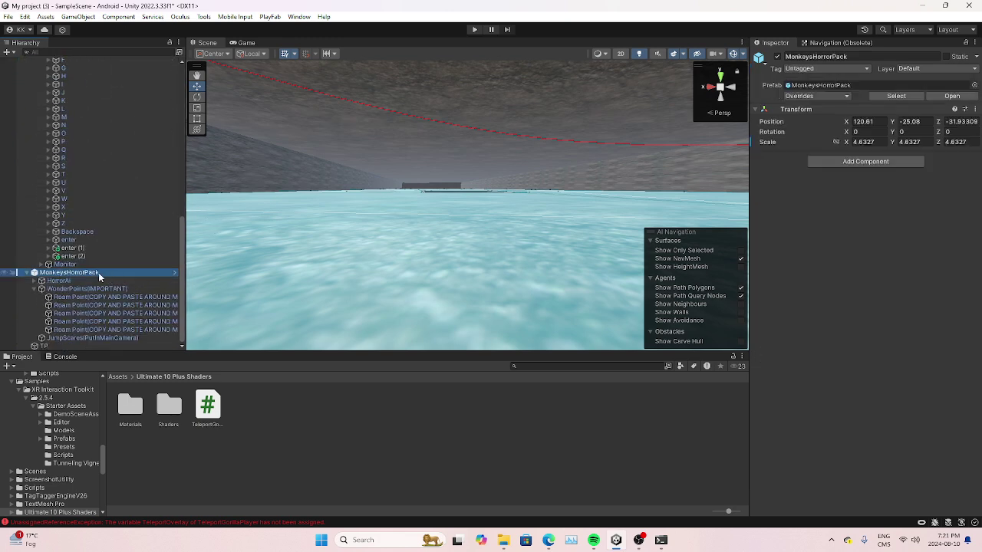
{"action": "left_click", "coordinate": [108, 281]}
{"action": "scroll", "coordinate": [857, 336], "scroll_direction": "down", "scroll_amount": 10}
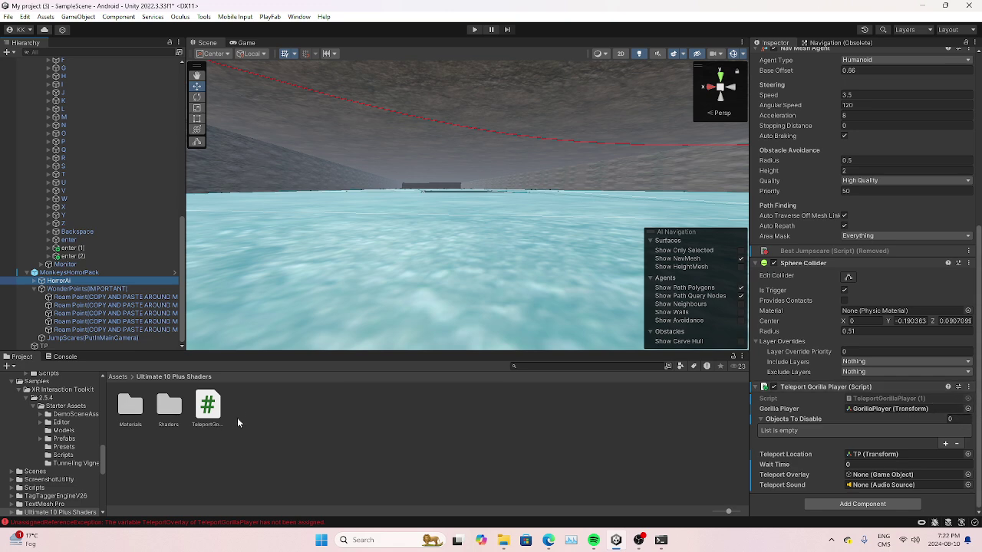
- Set the tag of GorillaPlayer to Player
{"action": "scroll", "coordinate": [100, 253], "scroll_direction": "up", "scroll_amount": 15}
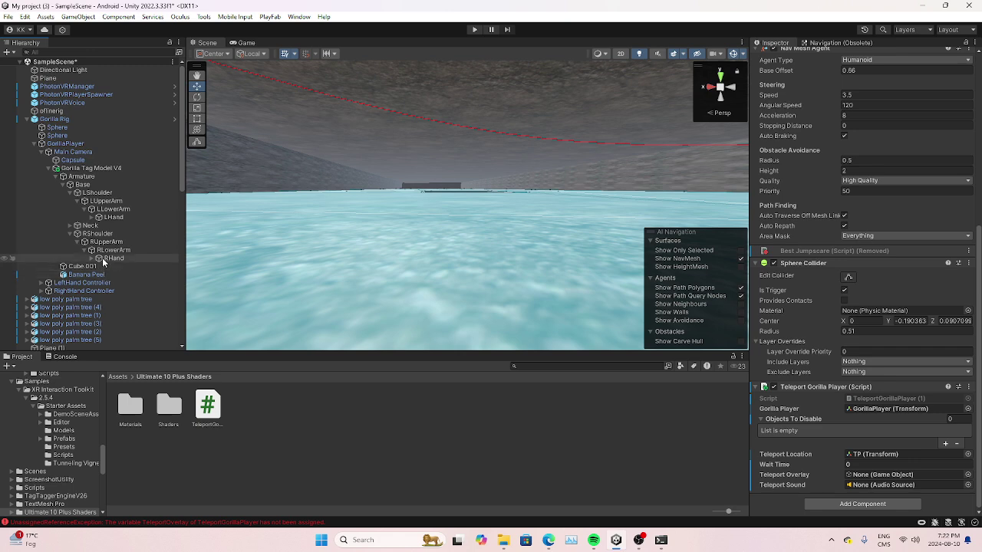
{"action": "left_click", "coordinate": [84, 144]}
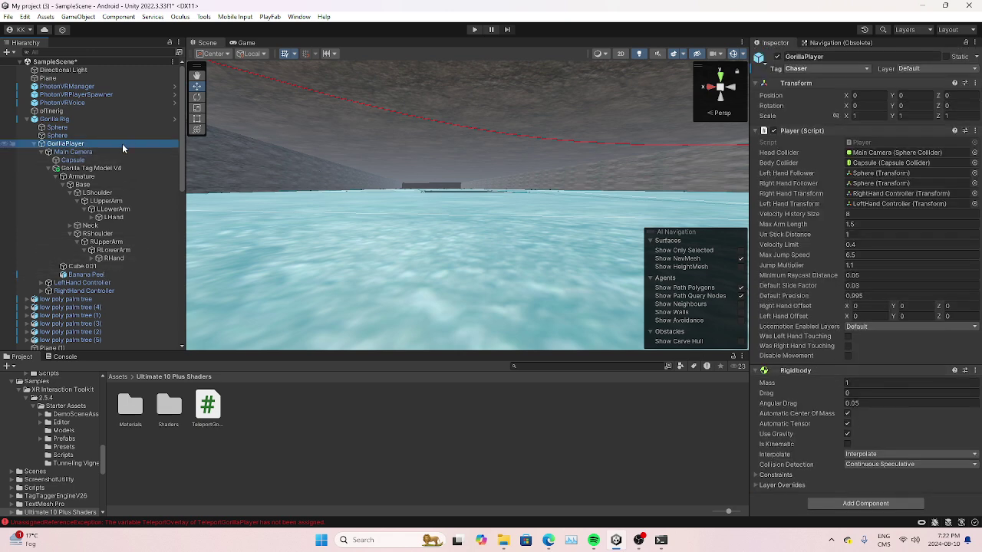
{"action": "left_click", "coordinate": [123, 159]}
{"action": "left_click", "coordinate": [124, 145]}
{"action": "left_click", "coordinate": [801, 69]}
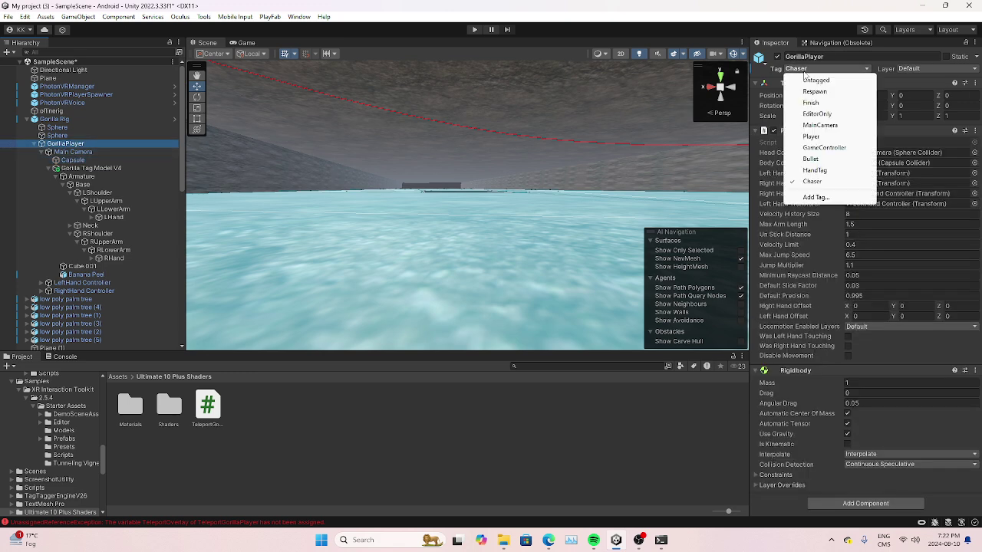
{"action": "left_click", "coordinate": [824, 137]}
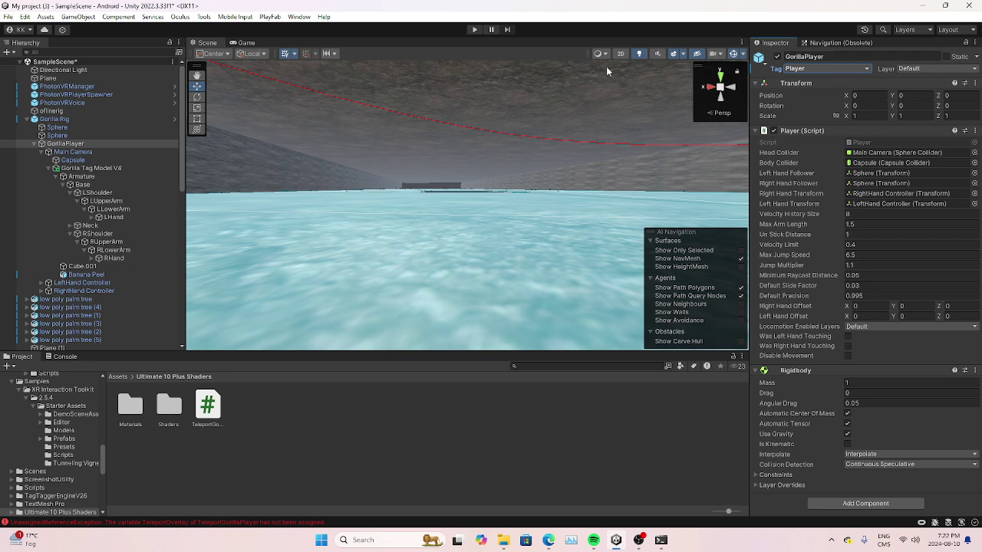
- Set the Tag String in HorrorAi's Navtogveaway script to Player and review its other components
{"action": "scroll", "coordinate": [84, 130], "scroll_direction": "down", "scroll_amount": 10}
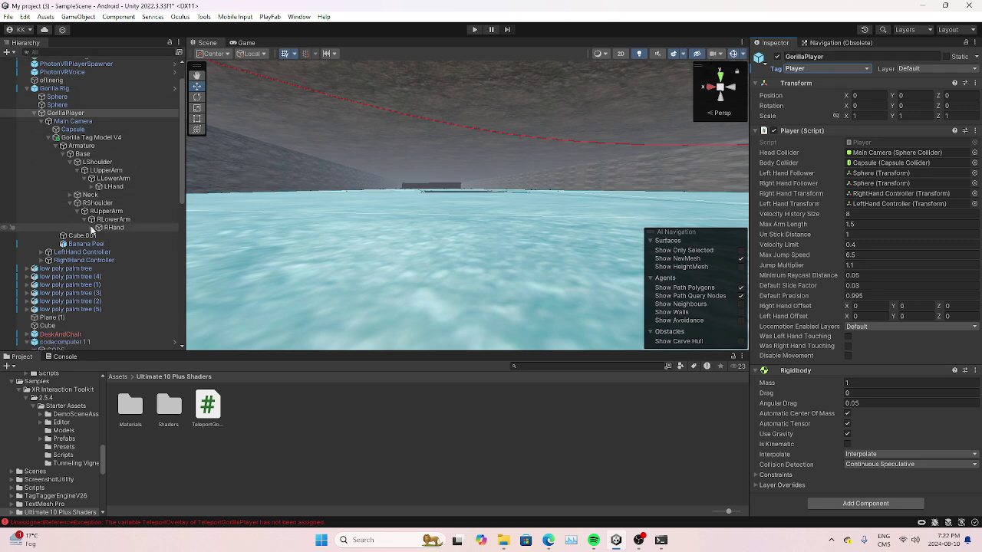
{"action": "scroll", "coordinate": [77, 247], "scroll_direction": "down", "scroll_amount": 5}
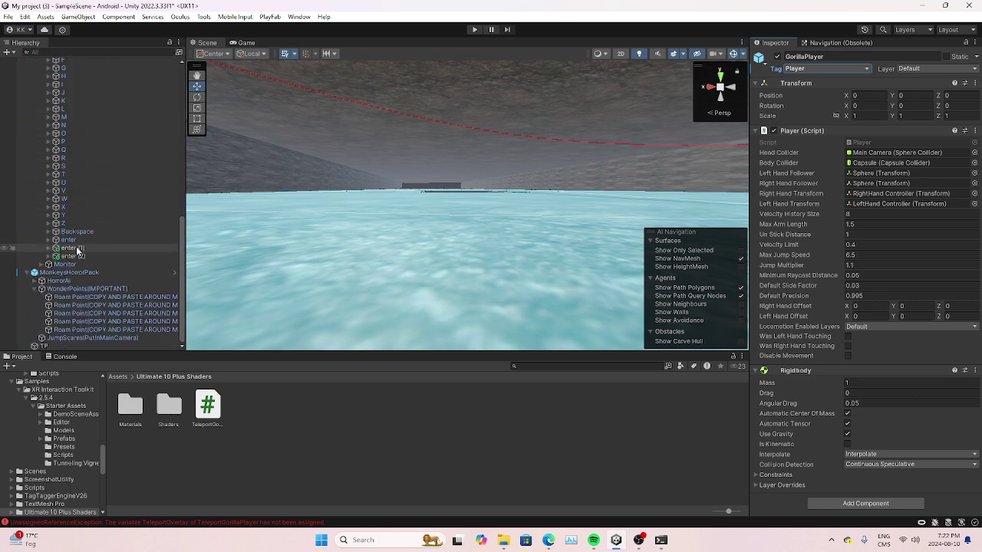
{"action": "left_click", "coordinate": [75, 273]}
{"action": "left_click", "coordinate": [71, 281]}
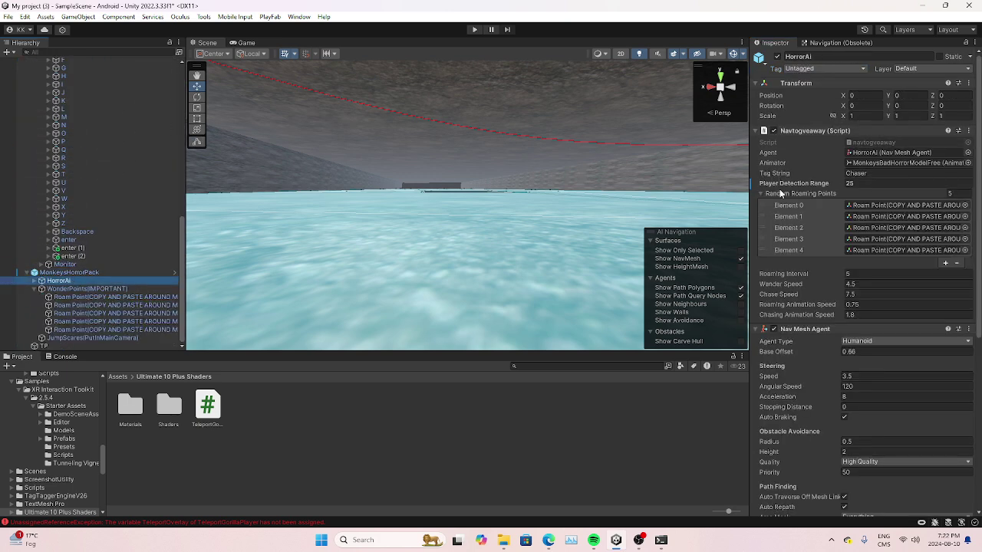
{"action": "scroll", "coordinate": [933, 287], "scroll_direction": "down", "scroll_amount": 10}
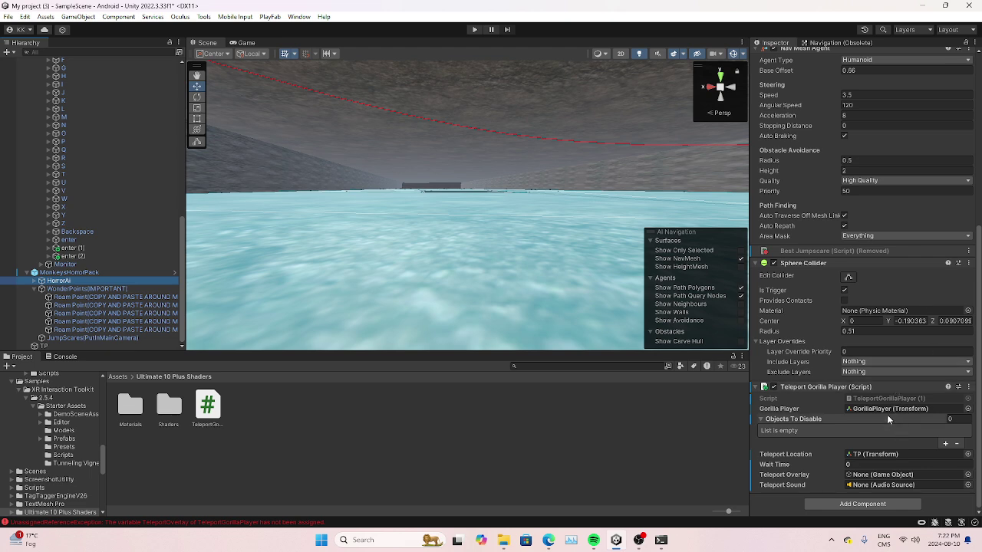
{"action": "scroll", "coordinate": [860, 368], "scroll_direction": "up", "scroll_amount": 10}
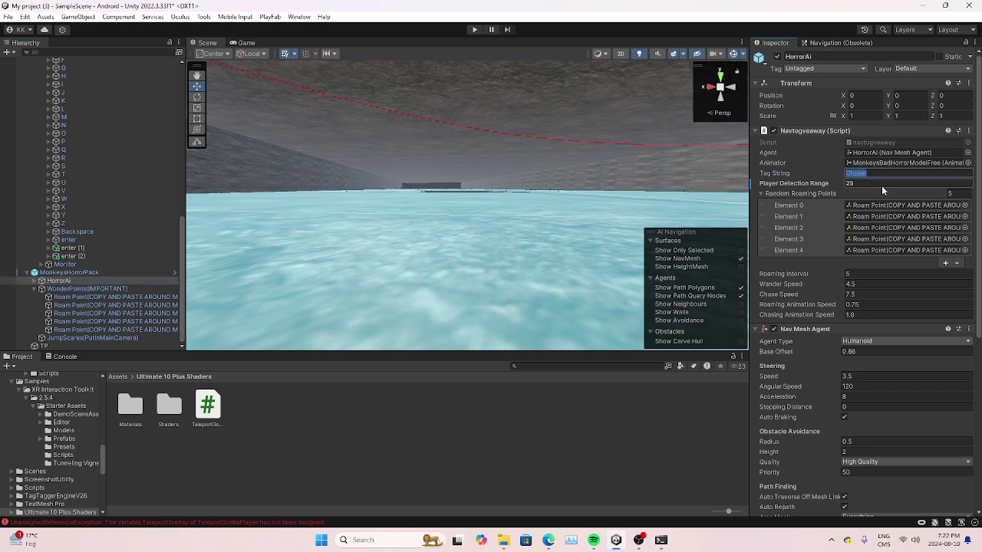
{"action": "key", "text": "ctrl+v"}
{"action": "key", "text": "ctrl+v"}
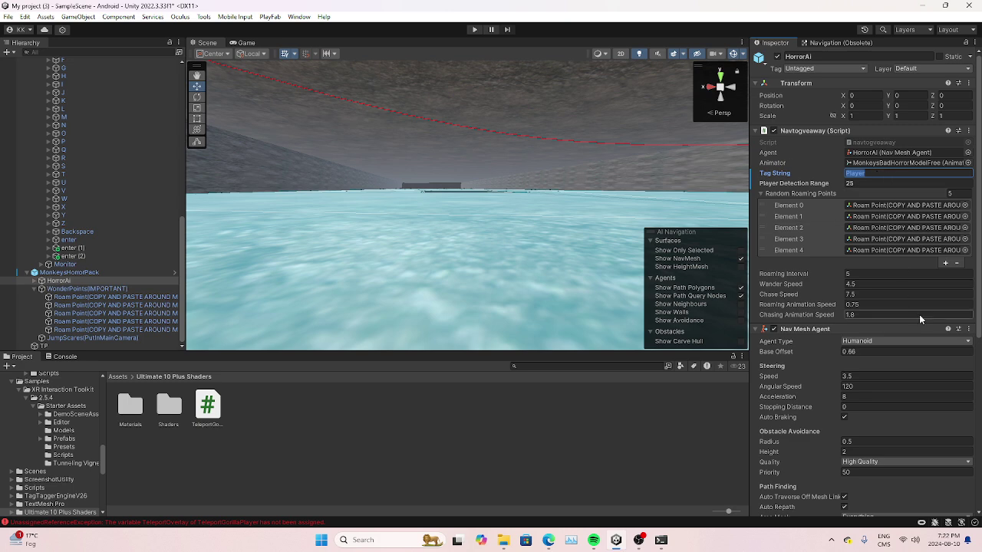
{"action": "scroll", "coordinate": [905, 337], "scroll_direction": "down", "scroll_amount": 8}
{"action": "scroll", "coordinate": [882, 307], "scroll_direction": "up", "scroll_amount": 3}
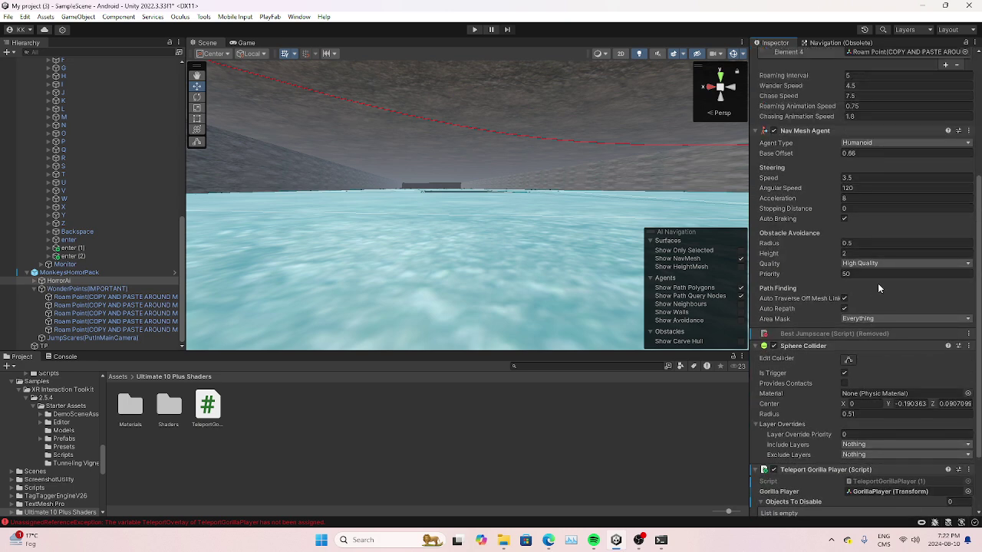
{"action": "scroll", "coordinate": [875, 253], "scroll_direction": "up", "scroll_amount": 6}
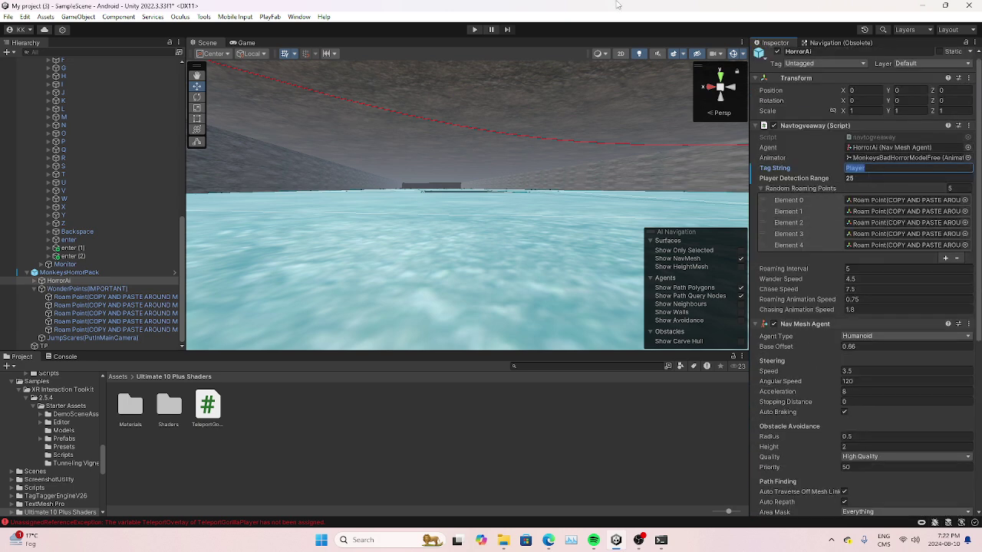
- Run the game again in Play mode, bring the monster into the Scene view and select GorillaPlayer
{"action": "left_click", "coordinate": [474, 29]}
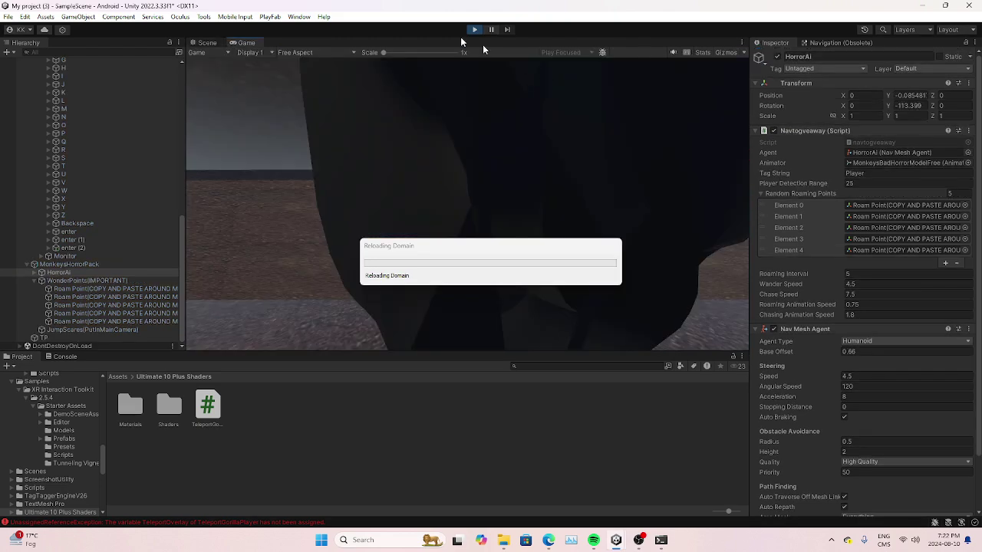
{"action": "left_click", "coordinate": [216, 44]}
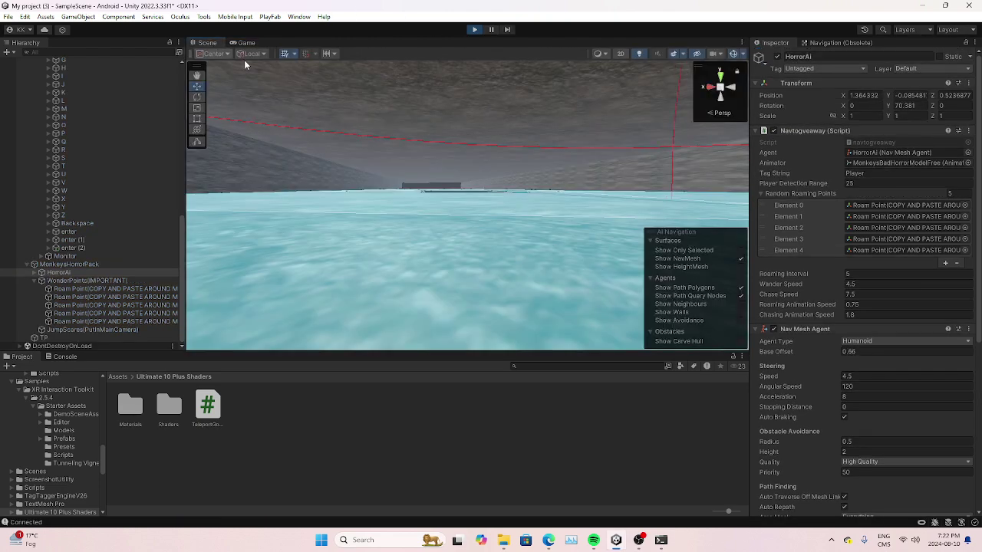
{"action": "right_click_drag", "start_coordinate": [503, 146], "coordinate": [353, 205]}
{"action": "key", "text": "s"}
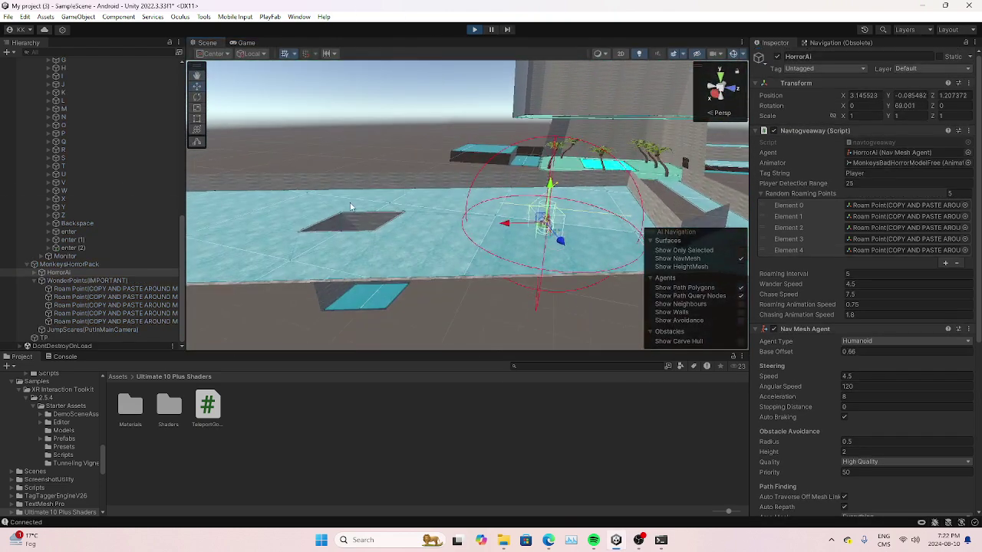
{"action": "scroll", "coordinate": [98, 164], "scroll_direction": "up", "scroll_amount": 12}
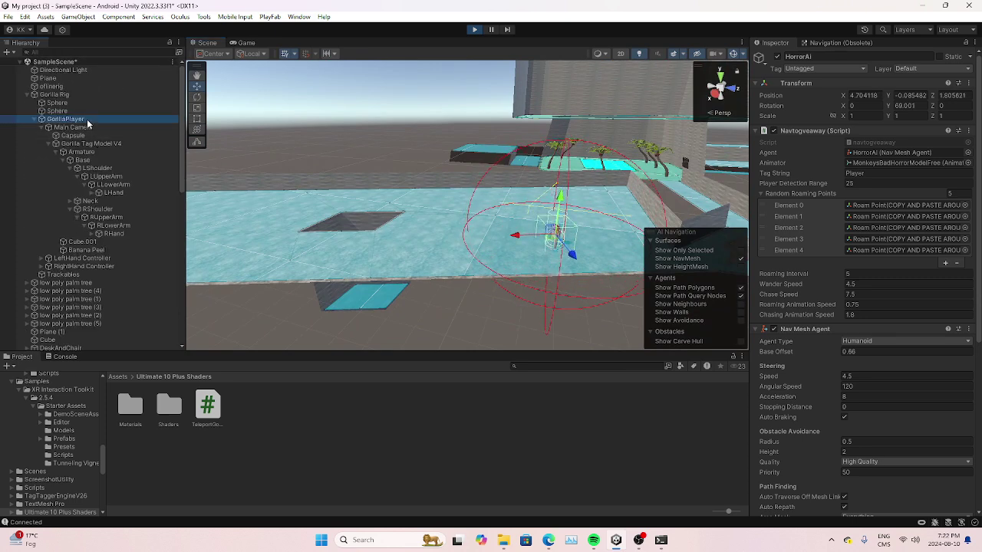
{"action": "left_click", "coordinate": [87, 119]}
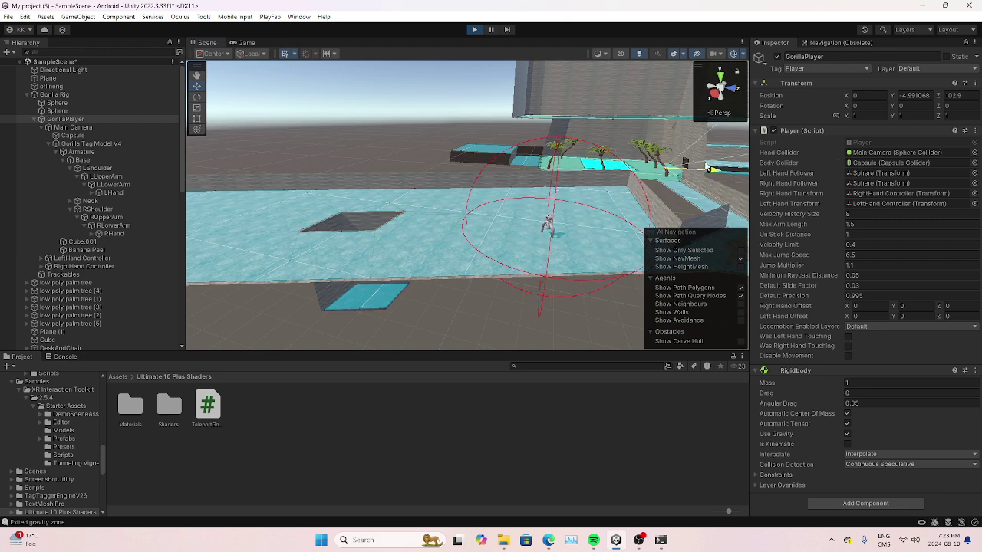
- Move GorillaPlayer next to the monster to test the teleport with the Player tag, try lifting it, and stop Play mode
{"action": "right_click_drag", "start_coordinate": [625, 123], "coordinate": [778, 170]}
{"action": "left_click_drag", "start_coordinate": [609, 158], "coordinate": [452, 153]}
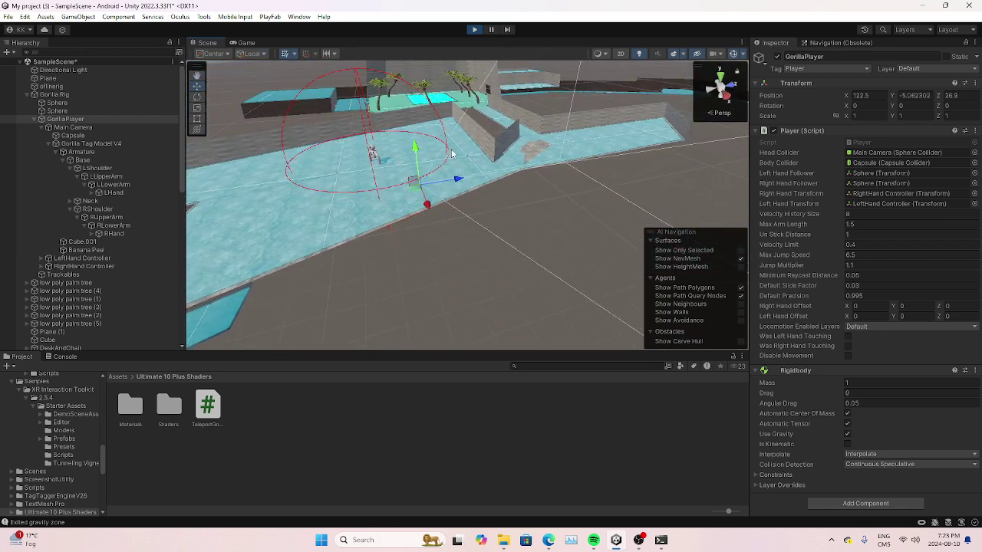
{"action": "right_click_drag", "start_coordinate": [429, 212], "coordinate": [506, 184]}
{"action": "key", "text": "w"}
{"action": "key", "text": "w"}
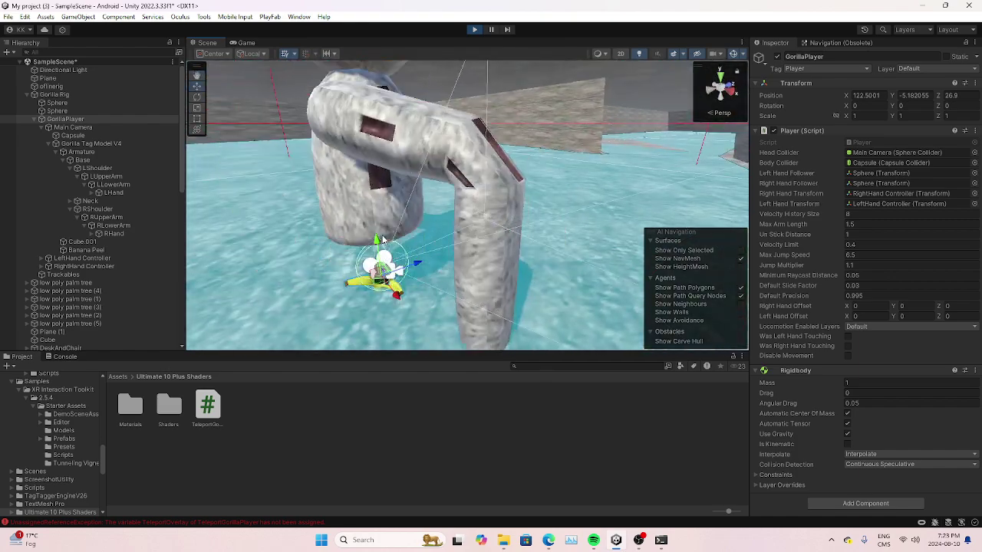
{"action": "left_click_drag", "start_coordinate": [382, 233], "coordinate": [376, 166]}
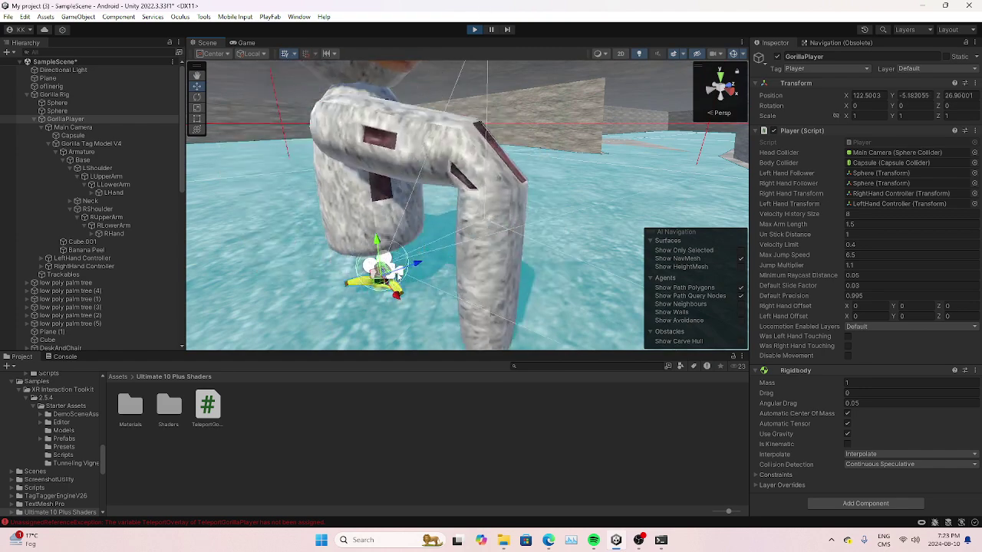
{"action": "left_click", "coordinate": [474, 30]}
- Select HorrorAi under MonkeysHorrorPack and review its Nav Mesh Agent, Sphere Collider and Teleport Gorilla Player components
{"action": "scroll", "coordinate": [110, 243], "scroll_direction": "down", "scroll_amount": 5}
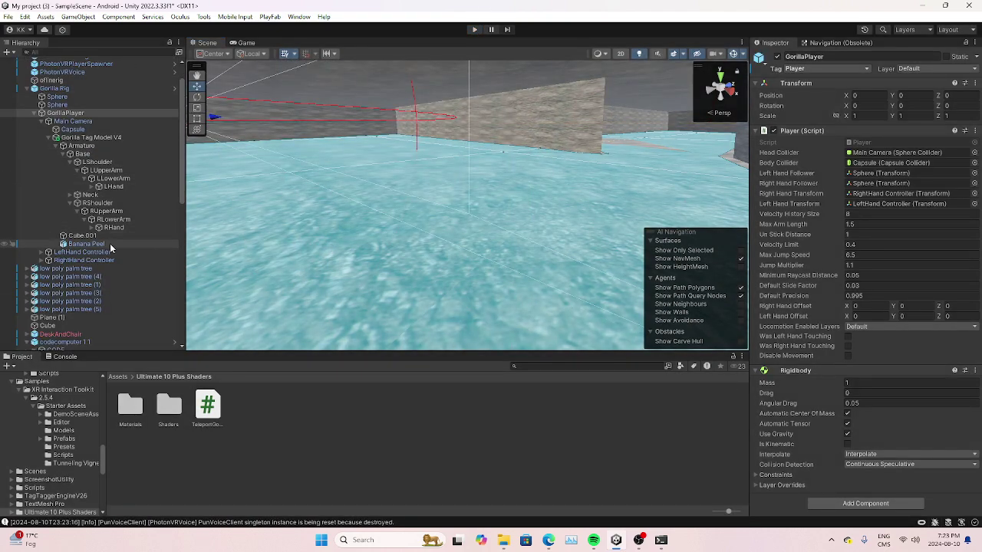
{"action": "scroll", "coordinate": [113, 232], "scroll_direction": "down", "scroll_amount": 5}
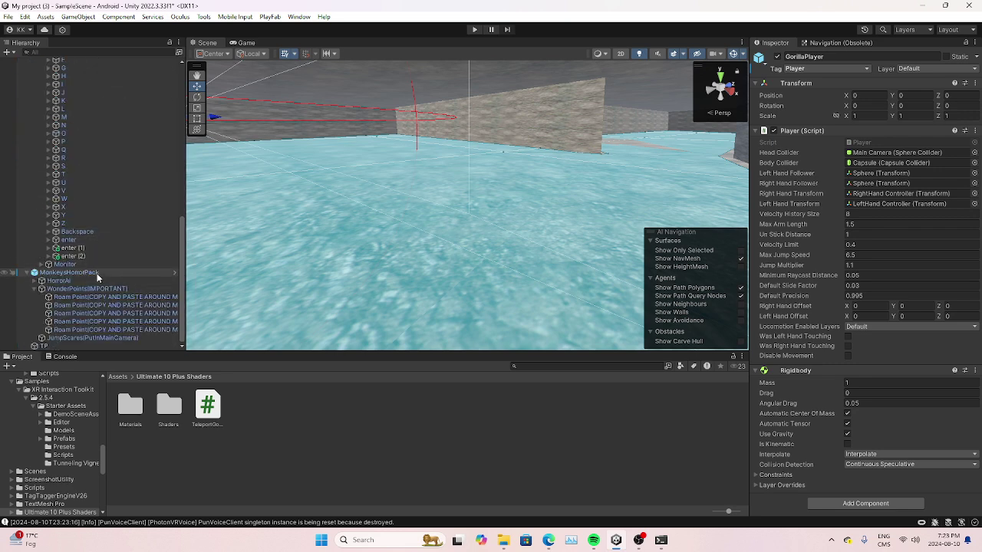
{"action": "left_click", "coordinate": [97, 273]}
{"action": "left_click", "coordinate": [88, 280]}
{"action": "scroll", "coordinate": [849, 295], "scroll_direction": "down", "scroll_amount": 10}
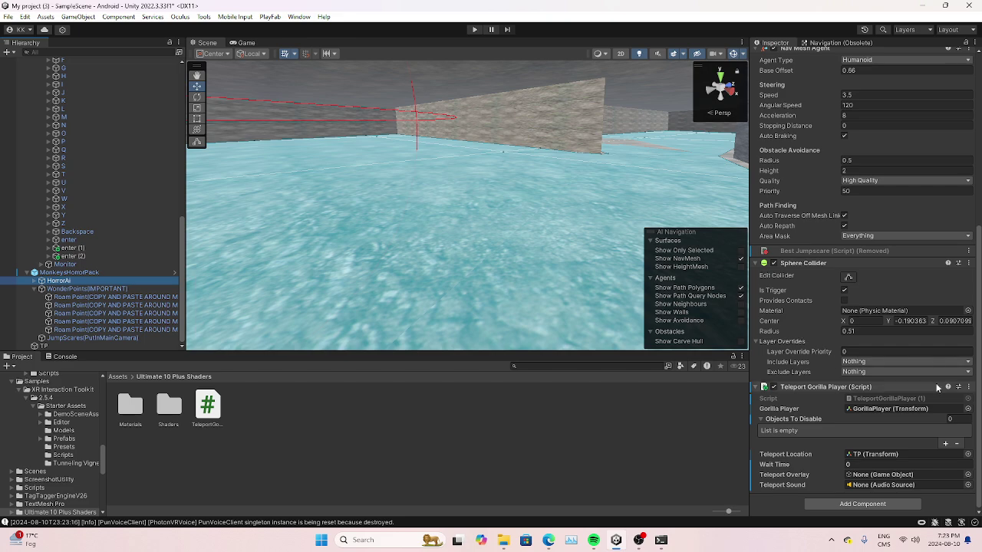
{"action": "scroll", "coordinate": [855, 415], "scroll_direction": "up", "scroll_amount": 3}
{"action": "scroll", "coordinate": [856, 373], "scroll_direction": "down", "scroll_amount": 3}
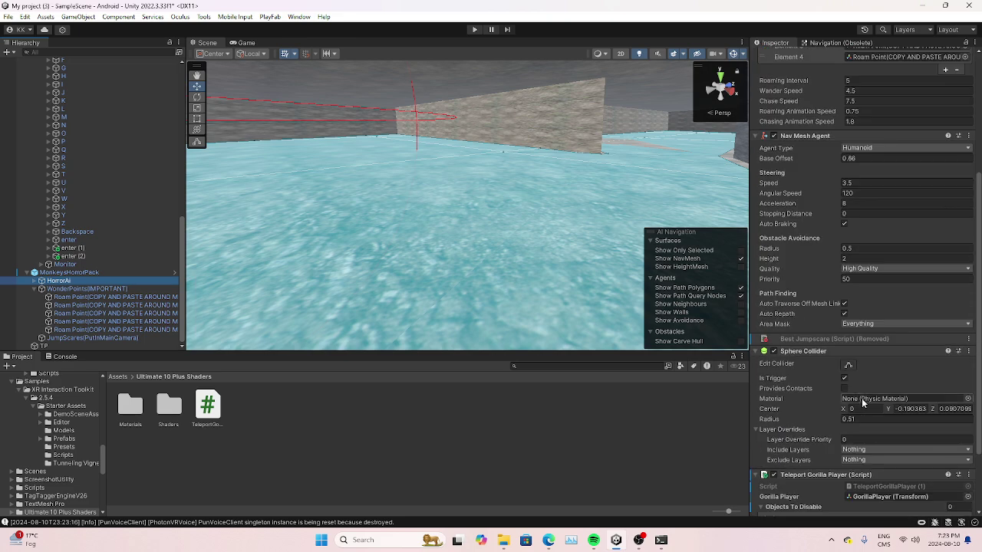
- Copy HorrorAi's Sphere Collider and paste it as a new component on the same object
{"action": "left_click", "coordinate": [807, 263]}
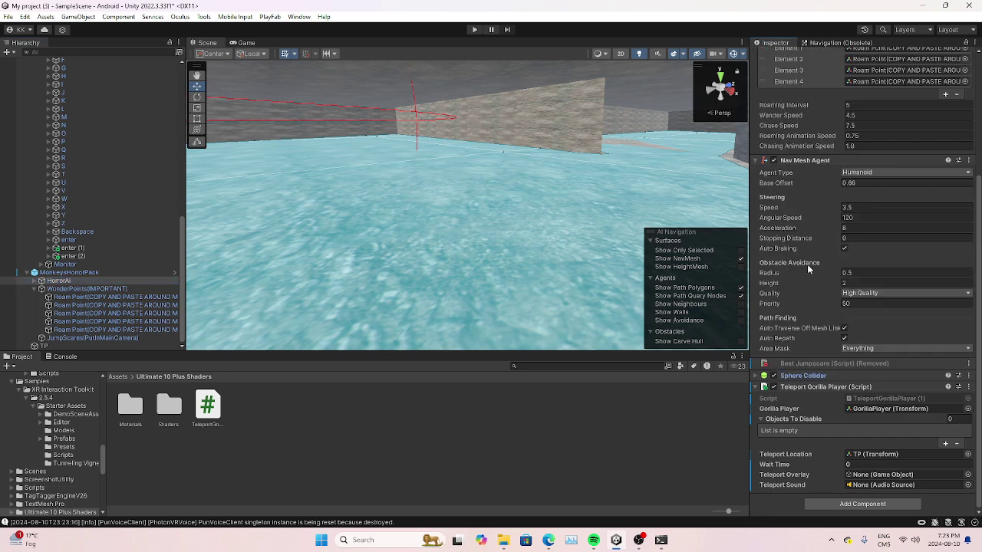
{"action": "left_click", "coordinate": [787, 379]}
{"action": "left_click", "coordinate": [969, 376]}
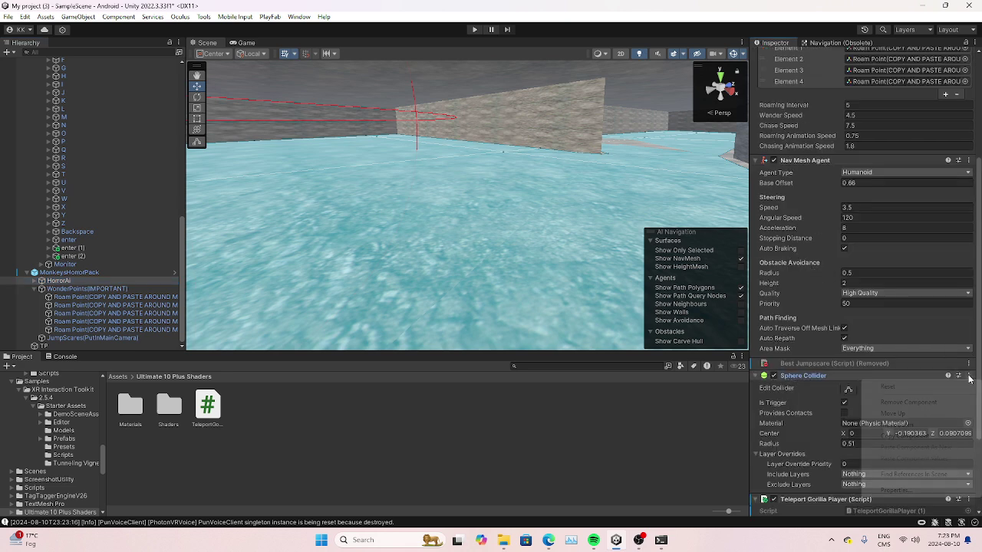
{"action": "left_click", "coordinate": [904, 434]}
{"action": "right_click", "coordinate": [826, 376]}
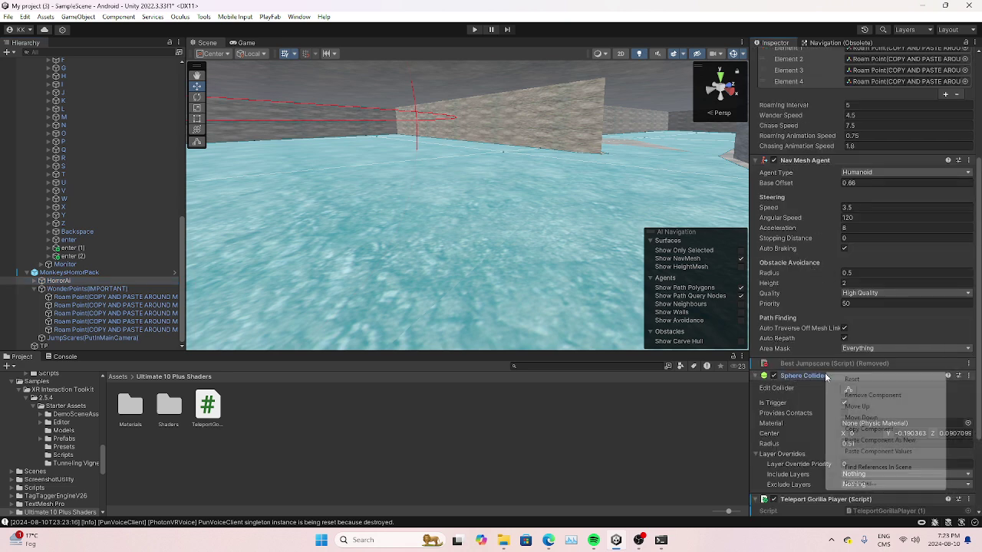
{"action": "left_click", "coordinate": [869, 440]}
{"action": "scroll", "coordinate": [860, 421], "scroll_direction": "down", "scroll_amount": 5}
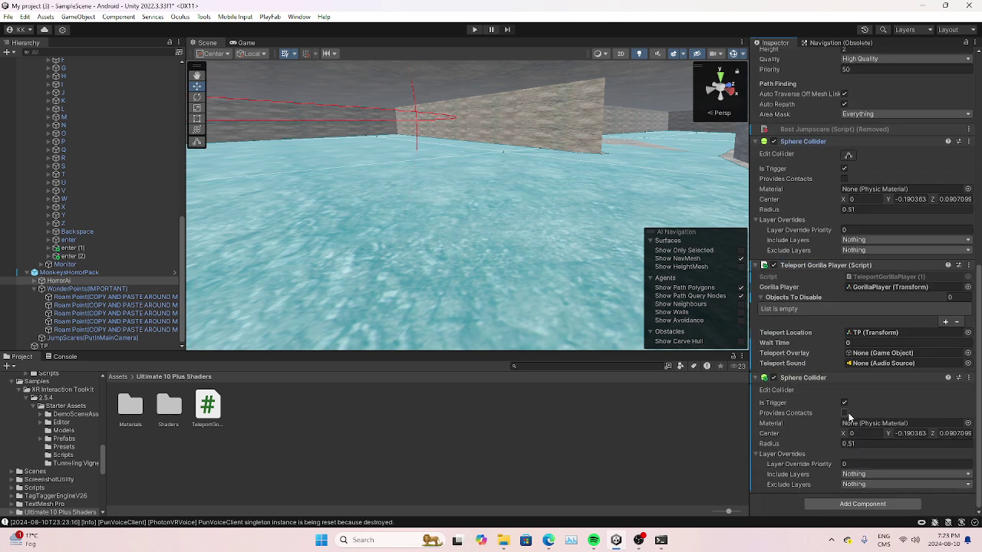
- Run the game in Play mode with the second collider, show the Scene view and select Gorilla Rig
{"action": "left_click", "coordinate": [474, 30]}
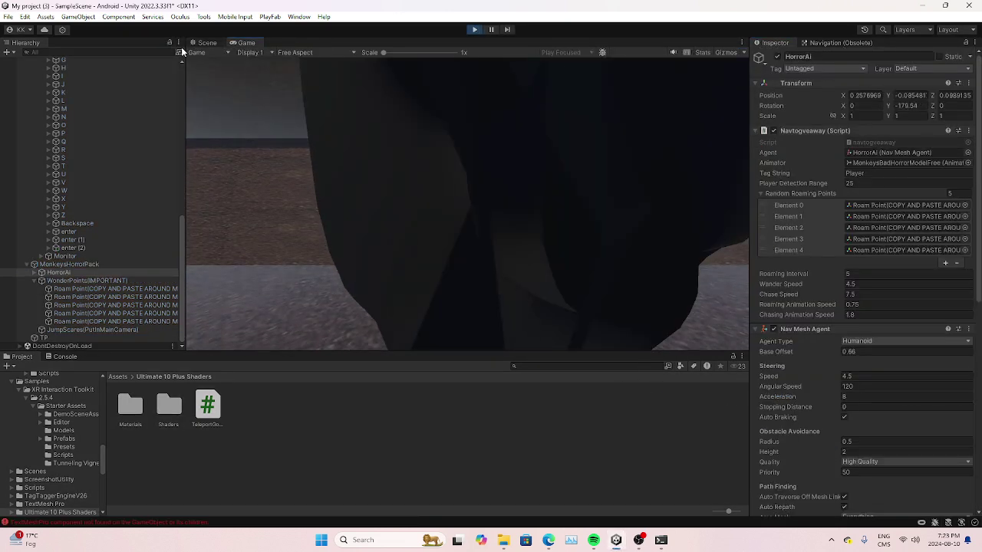
{"action": "left_click", "coordinate": [204, 42]}
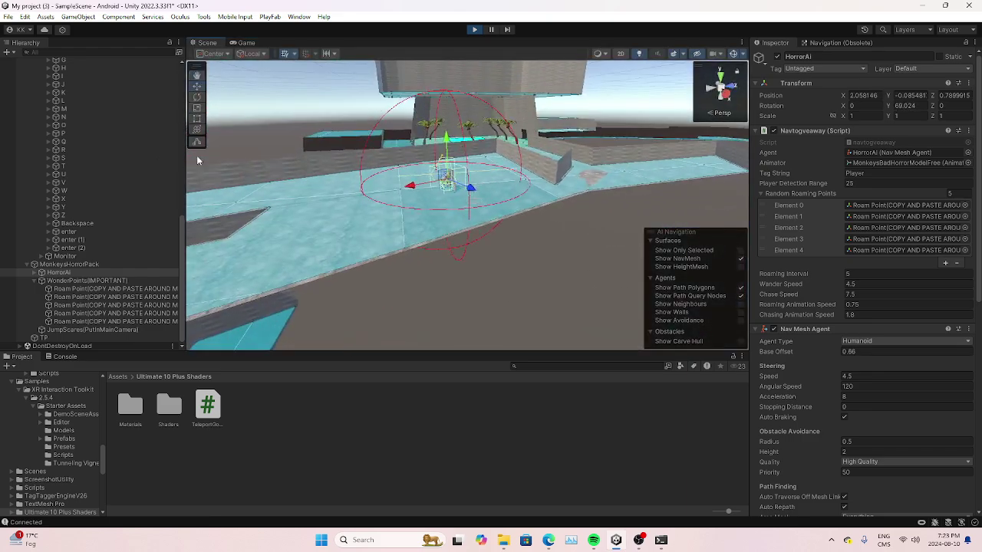
{"action": "scroll", "coordinate": [109, 178], "scroll_direction": "up", "scroll_amount": 10}
{"action": "left_click", "coordinate": [57, 103]}
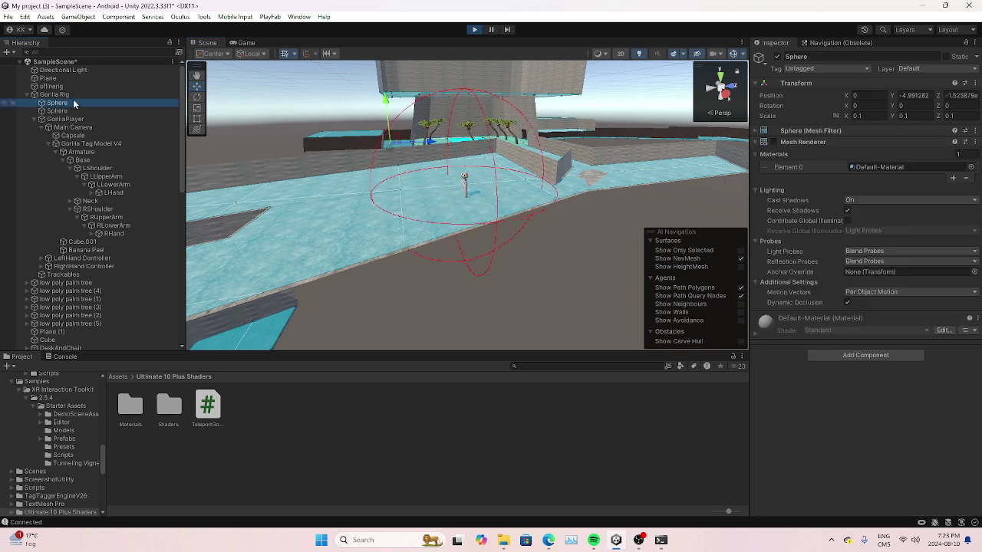
{"action": "left_click", "coordinate": [73, 94]}
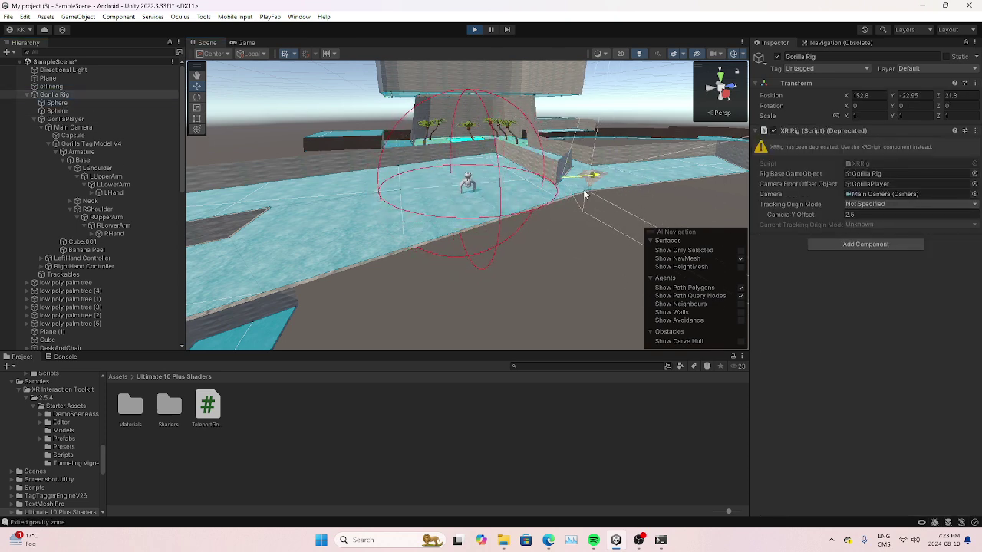
- Test the teleport by moving Gorilla Rig to the monster at about X 164.4, Z -37.6, raise it to about Y -15.75, and stop Play mode
{"action": "left_click_drag", "start_coordinate": [615, 182], "coordinate": [527, 189]}
{"action": "right_click_drag", "start_coordinate": [484, 150], "coordinate": [516, 140]}
{"action": "key", "text": "w"}
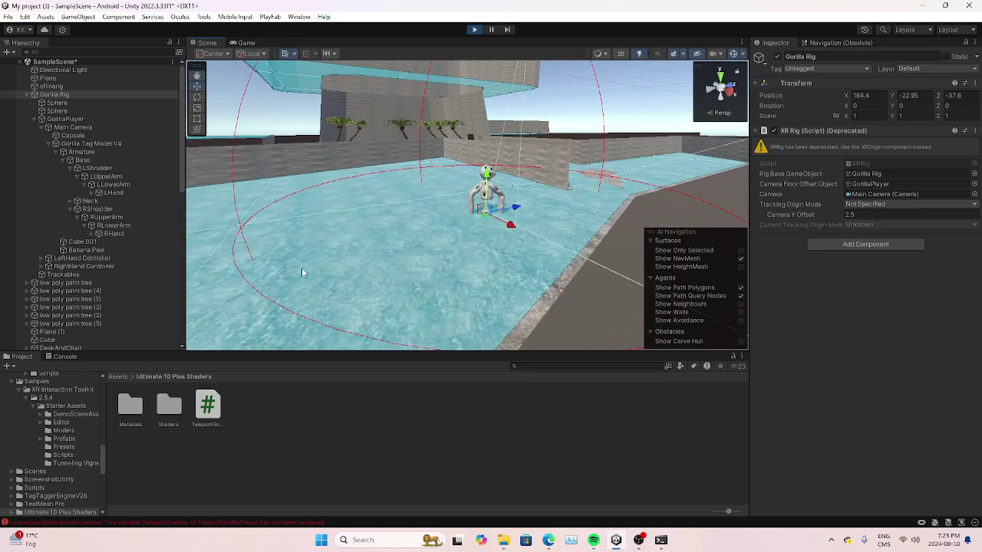
{"action": "key", "text": "w"}
{"action": "mouse_move", "coordinate": [306, 261]}
{"action": "right_mouse_down"}
{"action": "mouse_move", "coordinate": [339, 228]}
{"action": "mouse_move", "coordinate": [236, 265]}
{"action": "mouse_move", "coordinate": [307, 265]}
{"action": "right_mouse_up"}
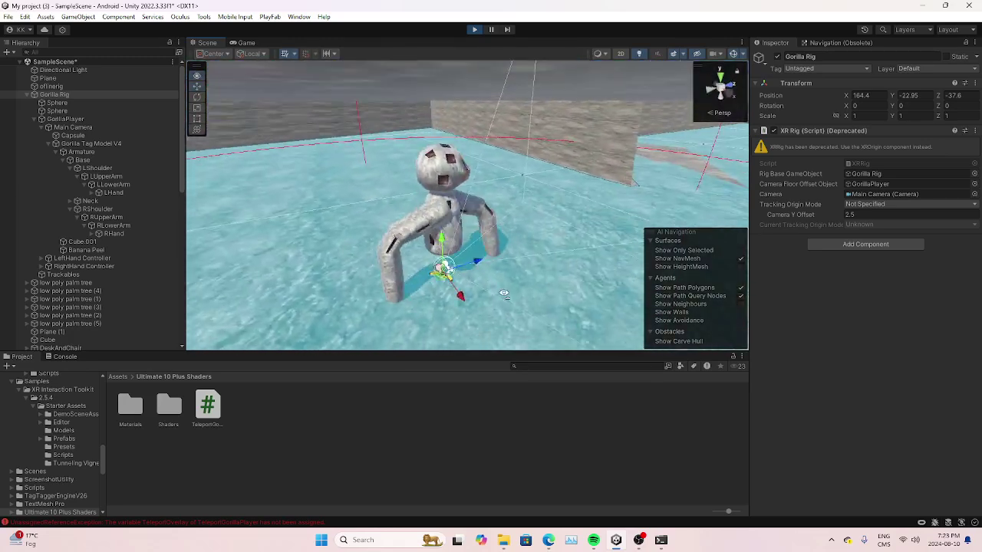
{"action": "left_click_drag", "start_coordinate": [427, 270], "coordinate": [358, 123]}
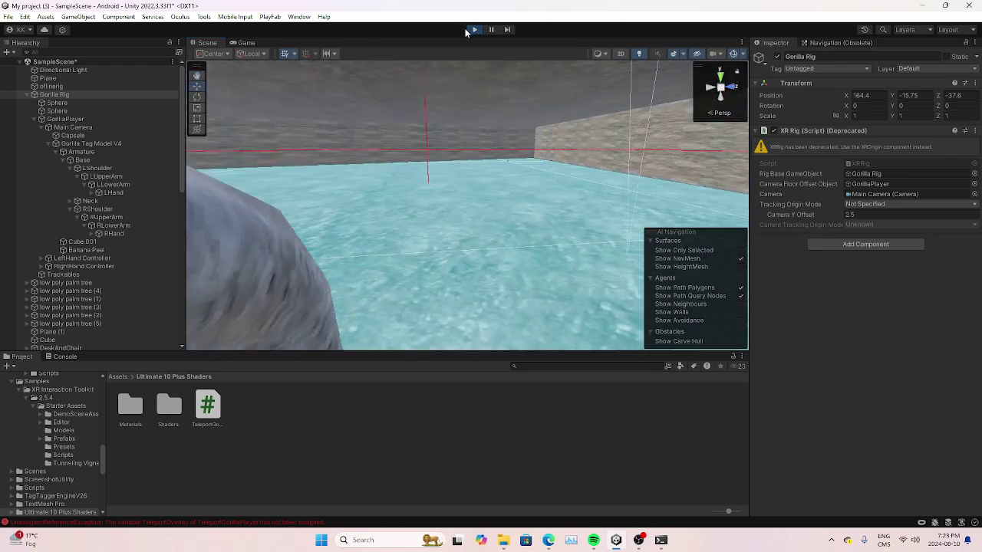
{"action": "left_click", "coordinate": [474, 30]}
{"action": "right_click_drag", "start_coordinate": [364, 133], "coordinate": [447, 70]}
{"action": "left_click_drag", "start_coordinate": [447, 69], "coordinate": [428, 142], "text": "alt"}
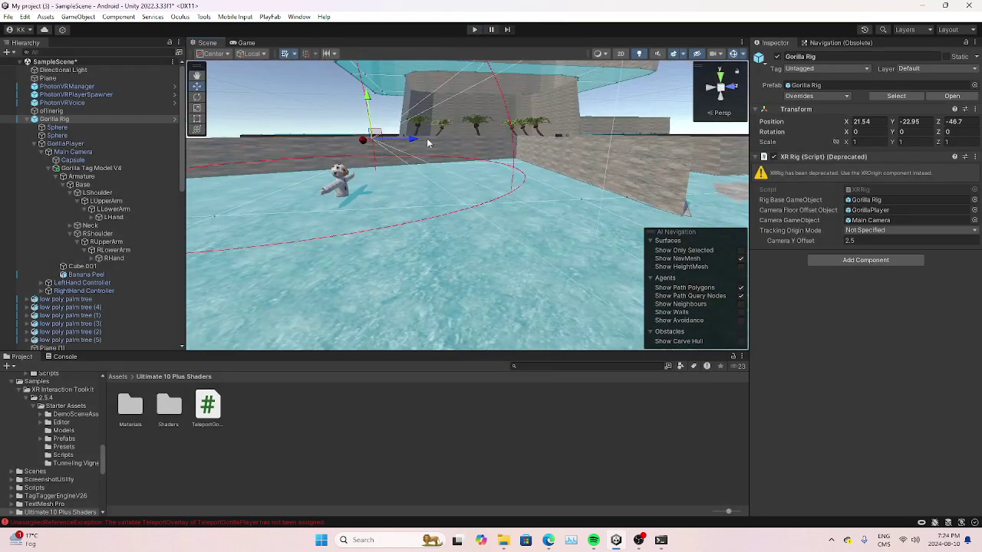